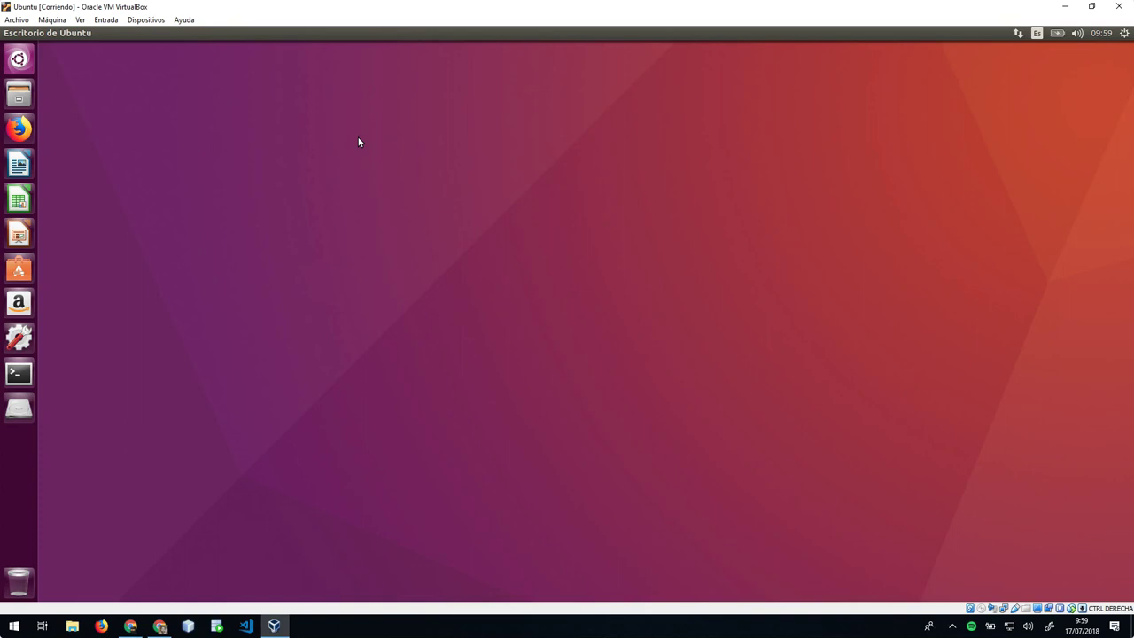
# Open a terminal window, enlarge it and place it near the middle of the desktop.
pyautogui.click(19, 373)
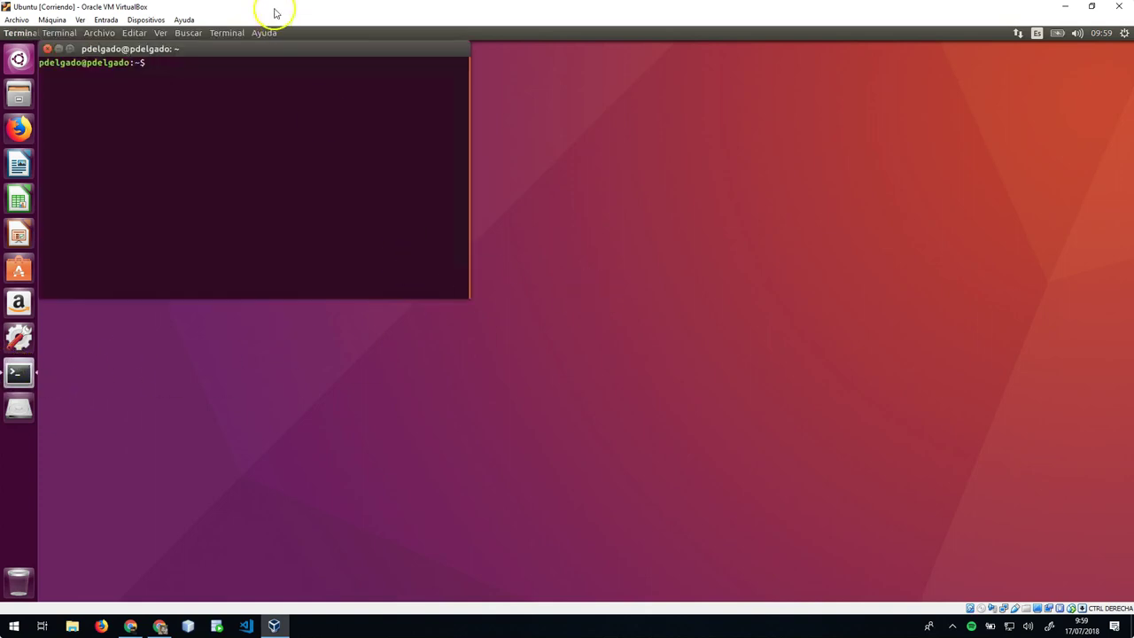
pyautogui.moveTo(257, 49); pyautogui.dragTo(522, 94)
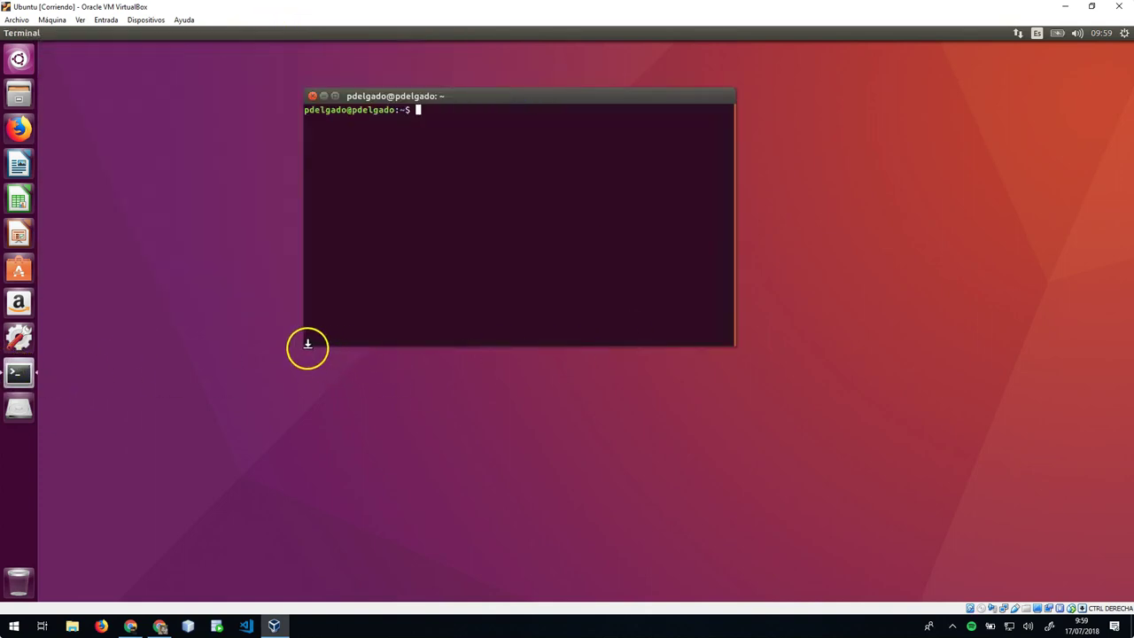
pyautogui.moveTo(308, 343); pyautogui.dragTo(170, 457)
pyautogui.moveTo(576, 101); pyautogui.dragTo(688, 101)
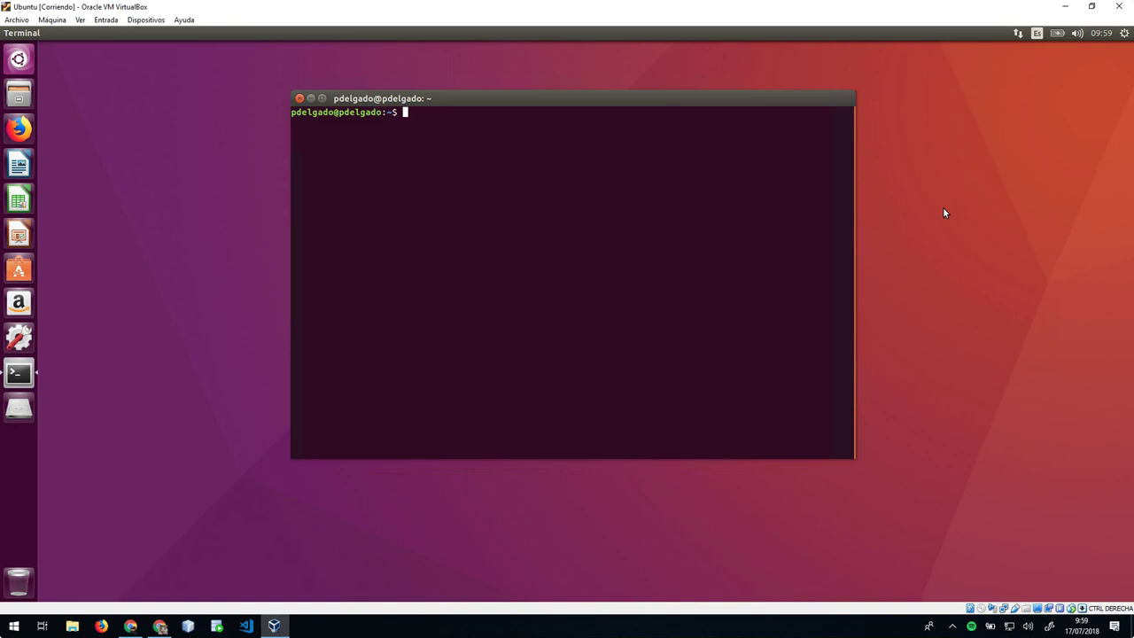
pyautogui.write('curl')
pyautogui.press('BackSpace')
pyautogui.press('BackSpace')
pyautogui.write('t -d')
pyautogui.click(526, 283)
pyautogui.press('BackSpace')
pyautogui.press('BackSpace')
pyautogui.press('BackSpace')
pyautogui.press('BackSpace')
pyautogui.press('BackSpace')
pyautogui.press('BackSpace')
# Change the working directory to Escritorio and clear the terminal.
pyautogui.write('cd Esc')
pyautogui.press('Tab')
pyautogui.press('Return')
pyautogui.write('clear')
pyautogui.press('Return')
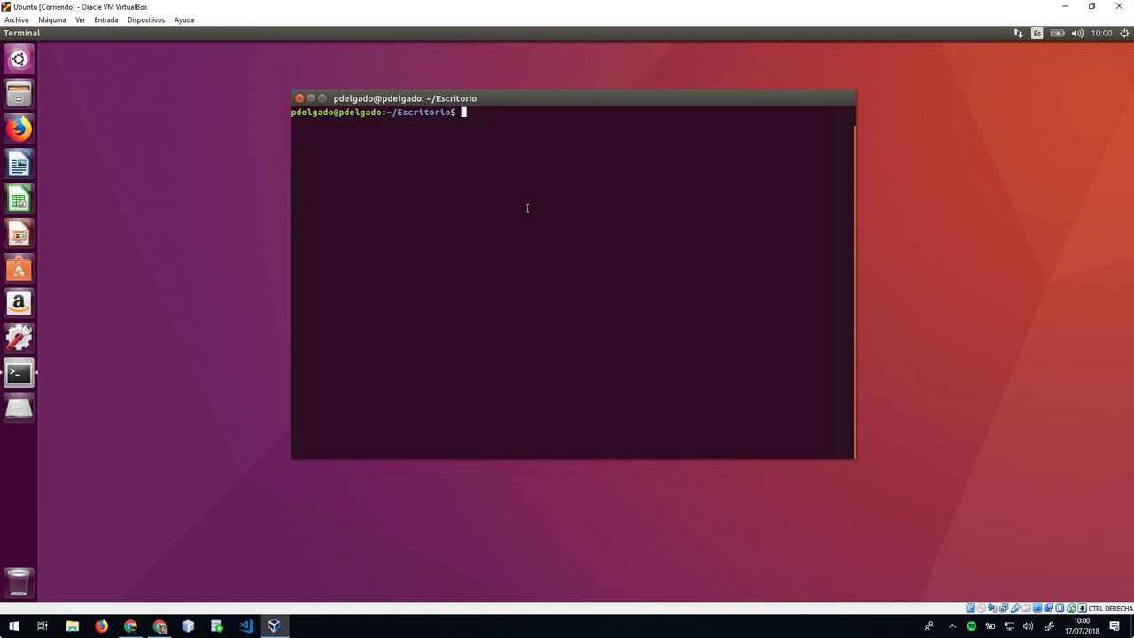
# Open a new file called ficheritocut in the nano editor.
pyautogui.write('nano ficheritoct')
pyautogui.press('BackSpace')
pyautogui.write('ut')
pyautogui.press('Return')
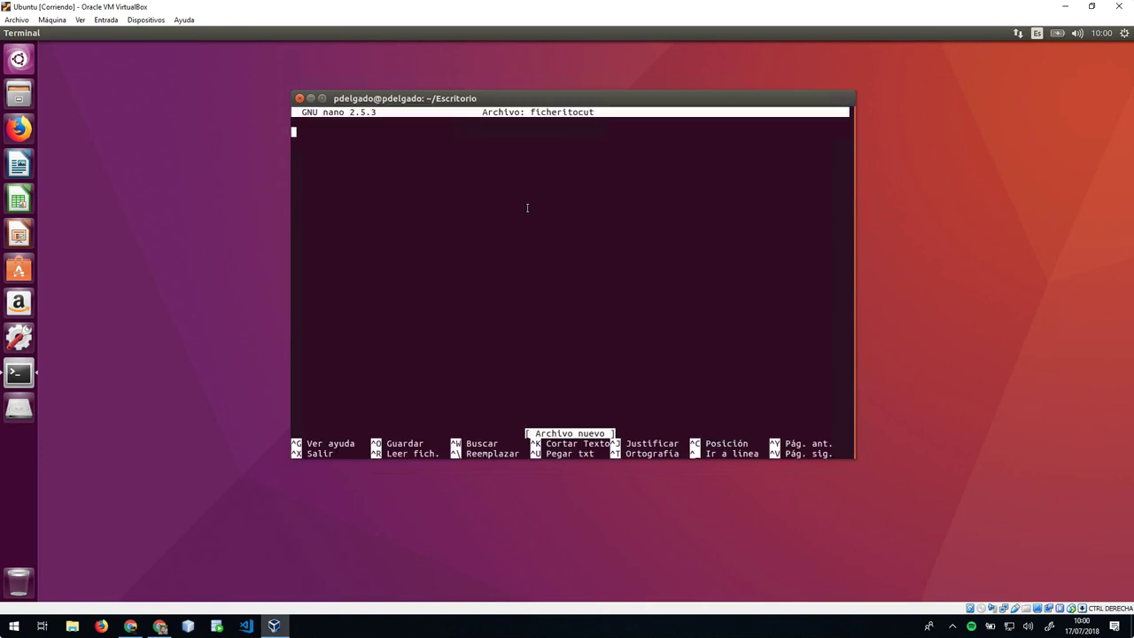
# Enter three lines in ficheritocut: "hola adios bienvenido cuidado", four lowercase first names, and "linux windows apple movil".
pyautogui.write('hola adios bienvenido')
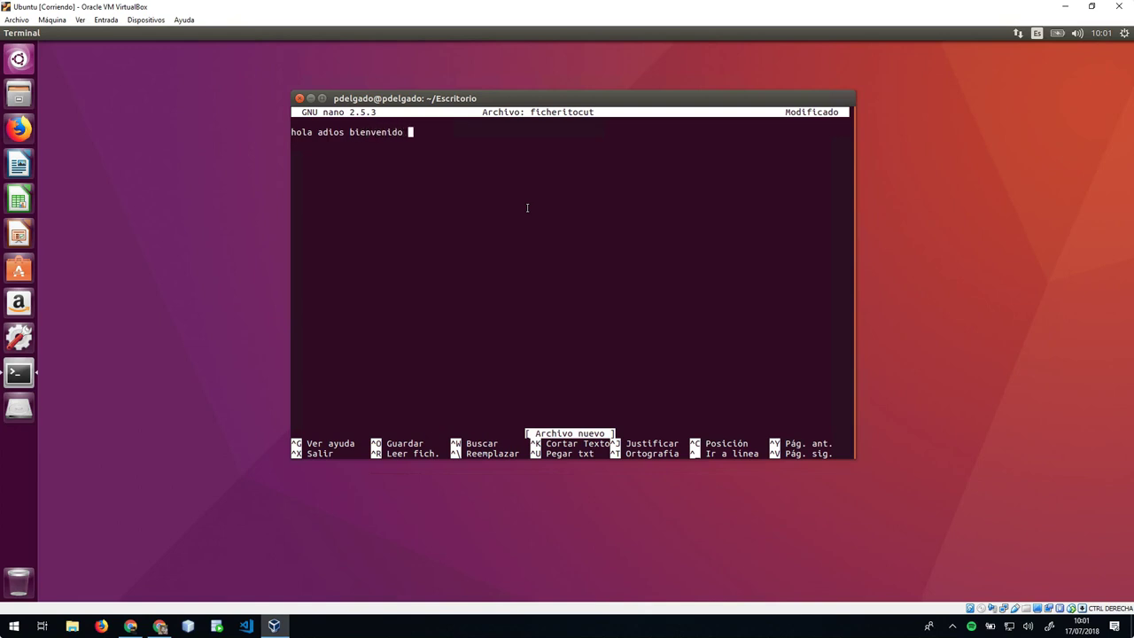
pyautogui.write(' cuidado')
pyautogui.press('Return')
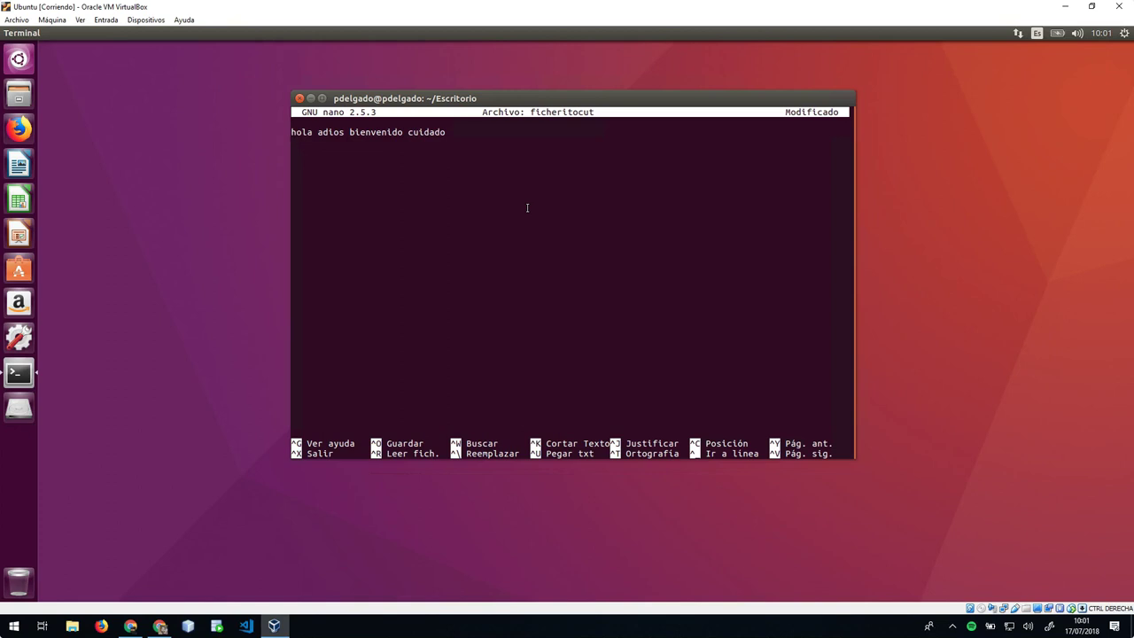
pyautogui.write('ana maria juan jose')
pyautogui.press('Return')
pyautogui.write('linux windows ')
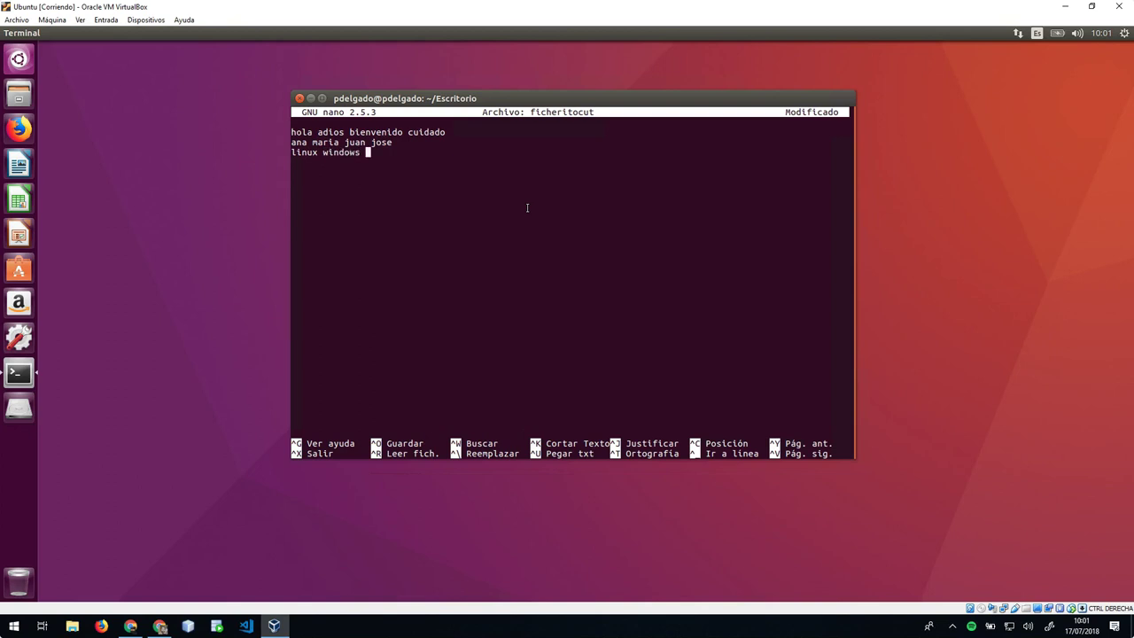
pyautogui.write('apple movile')
pyautogui.press('BackSpace')
pyautogui.press('BackSpace')
pyautogui.write('l')
# Save ficheritocut under the same name, exit nano and clear the terminal.
pyautogui.hotkey('ctrl', 'o')
pyautogui.press('Return')
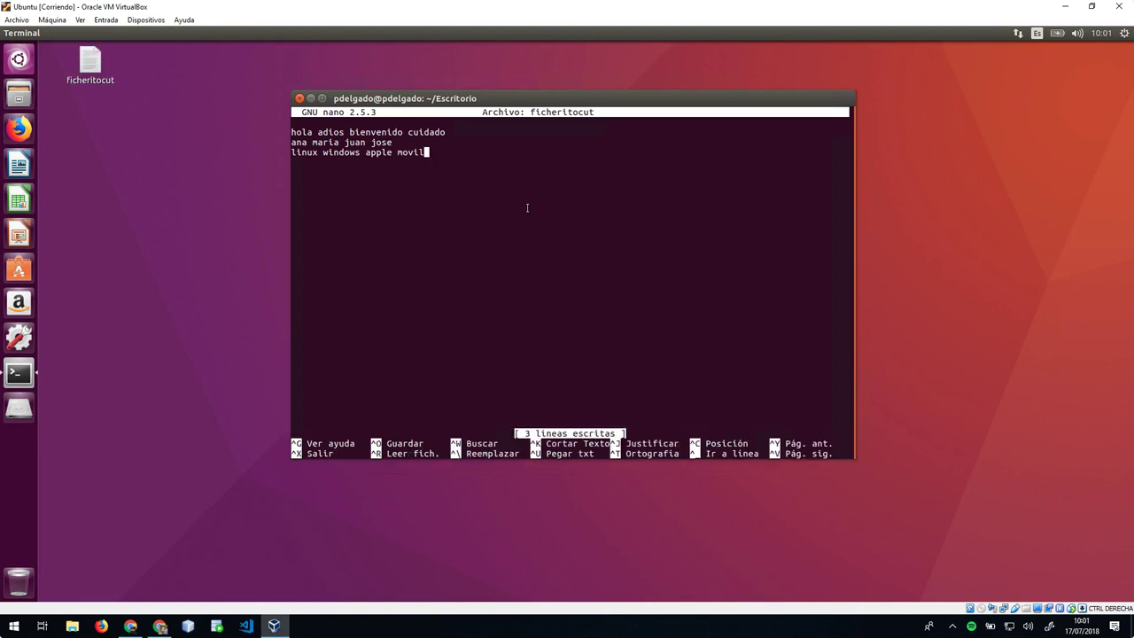
pyautogui.hotkey('ctrl', 'x')
pyautogui.write('clear')
pyautogui.press('Return')
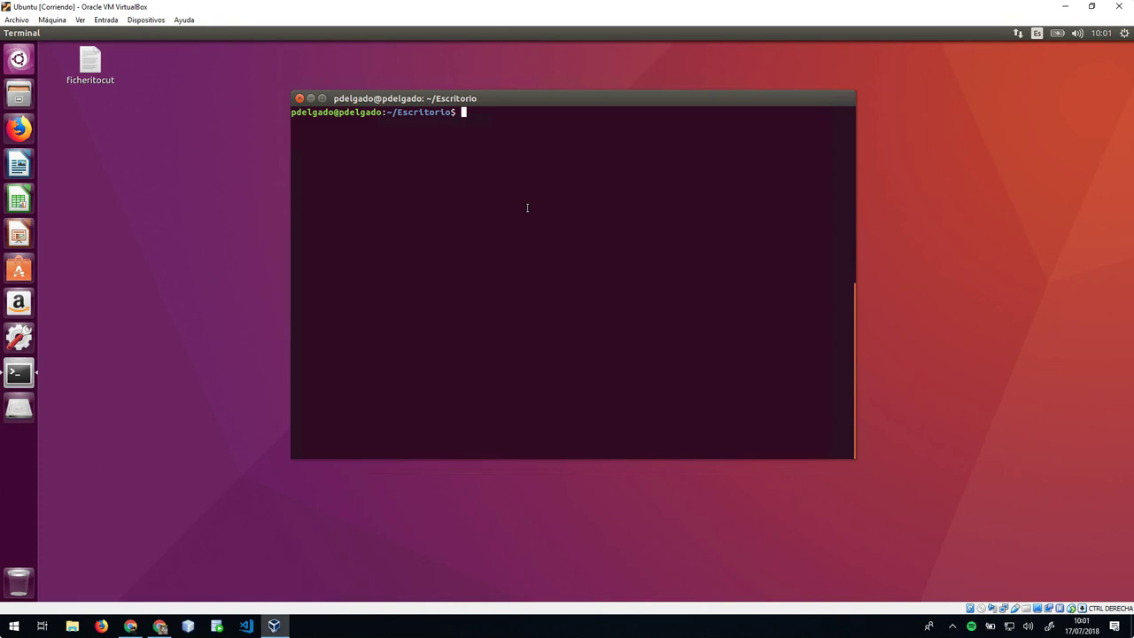
# Extract the first space-delimited field of every line with cut -d " " -f 1 ficheritocut.
pyautogui.write('cut -d " "')
pyautogui.write('-f1')
pyautogui.press('BackSpace')
pyautogui.press('BackSpace')
pyautogui.write('1 fi')
pyautogui.press('Tab')
pyautogui.press('Return')
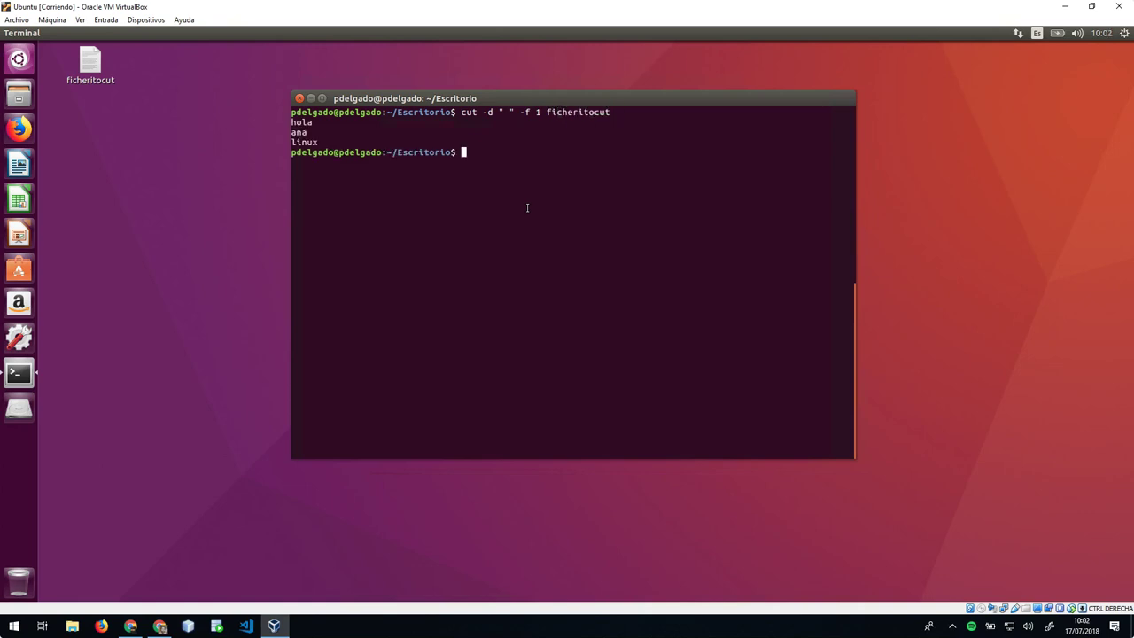
# Open ficheritocut from the desktop in a small gedit window beside the terminal and compare each line's first word with the cut output.
pyautogui.doubleClick(91, 62)
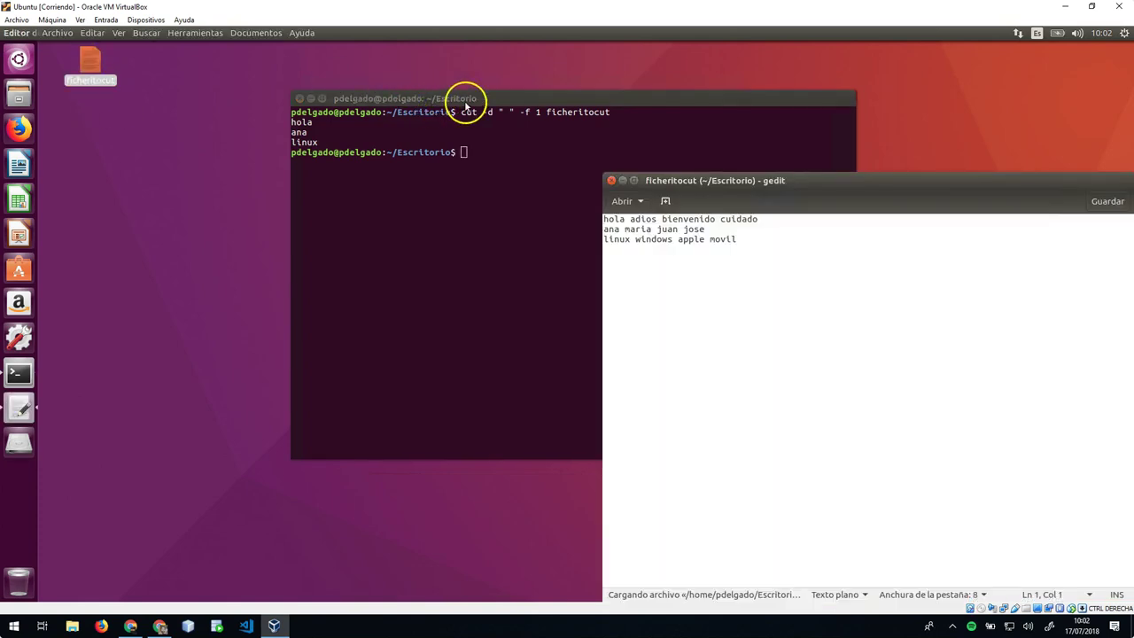
pyautogui.moveTo(463, 102); pyautogui.dragTo(723, 103)
pyautogui.click(848, 463)
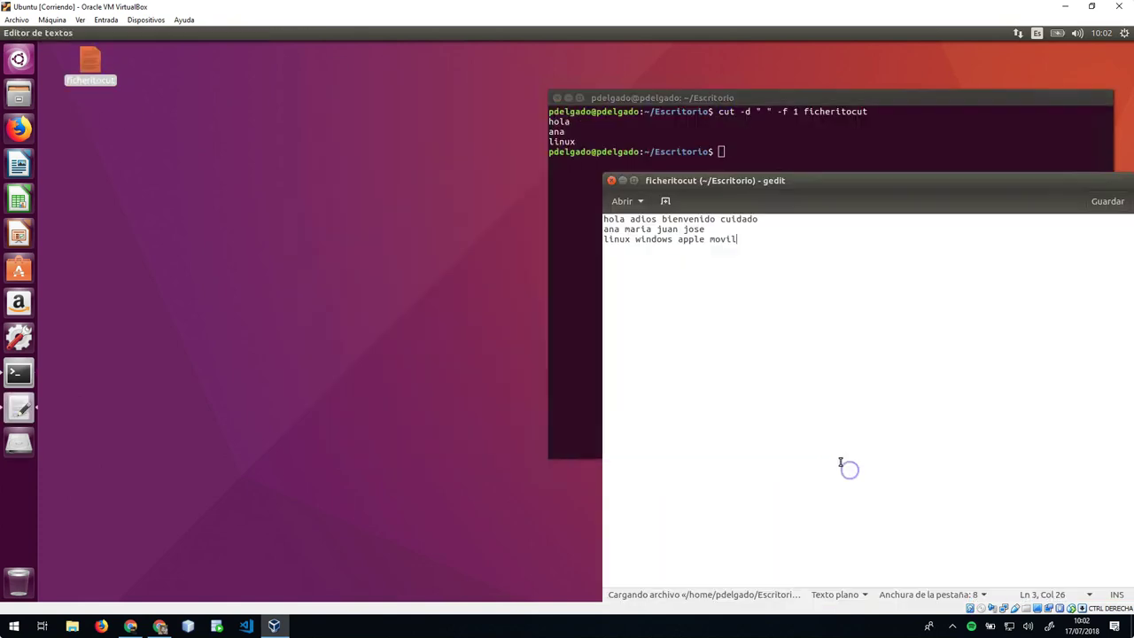
pyautogui.press('ctrl+super+Left')
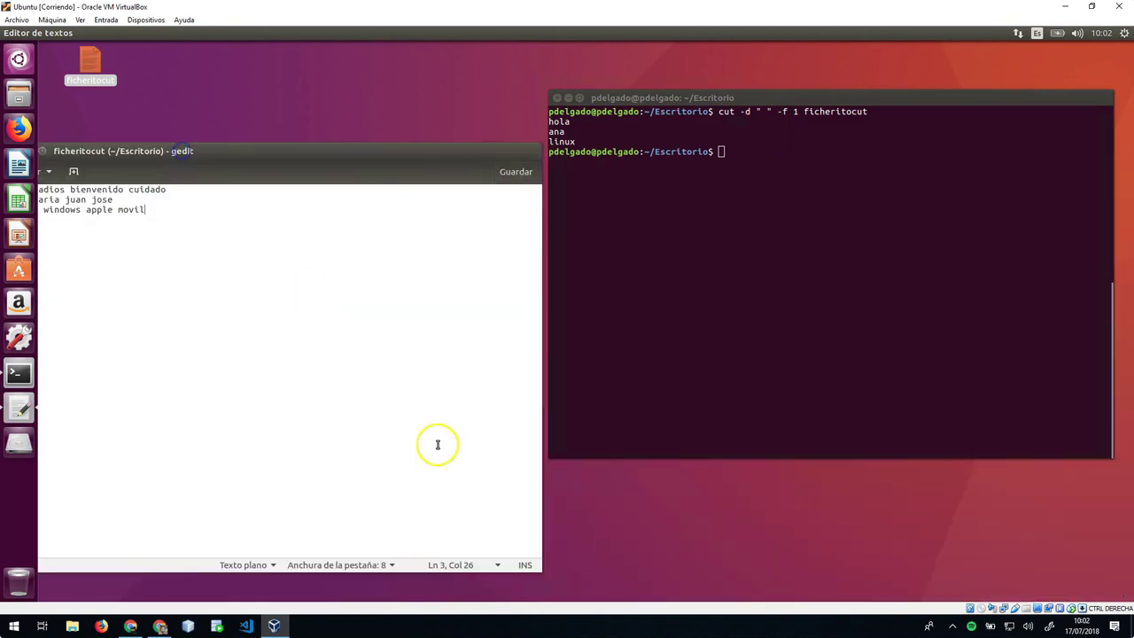
pyautogui.moveTo(540, 575); pyautogui.dragTo(316, 261)
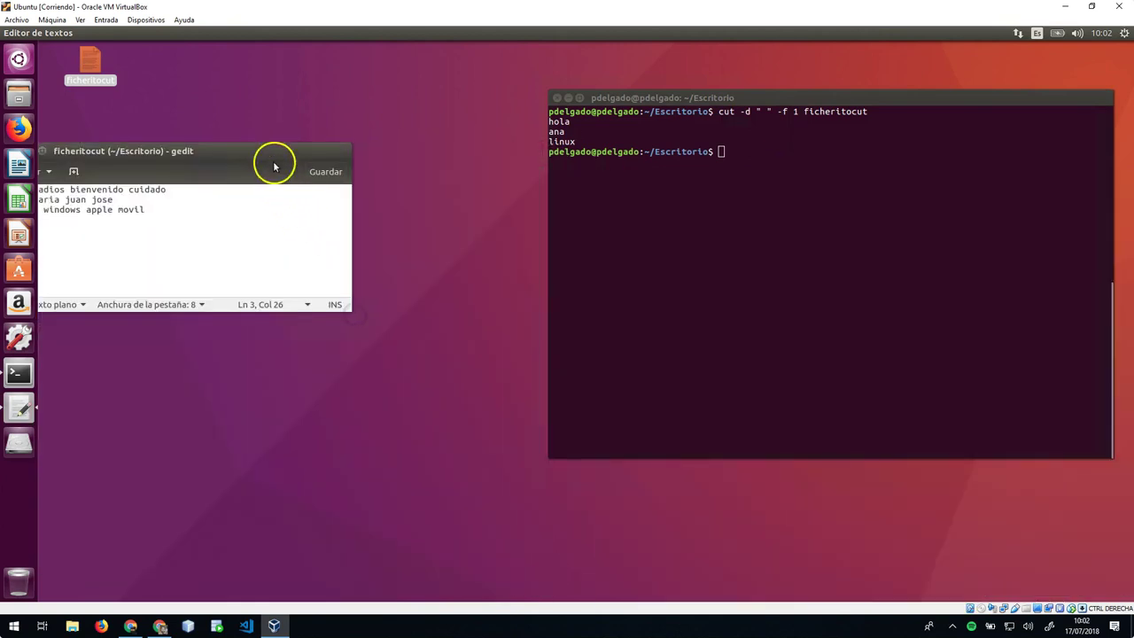
pyautogui.moveTo(260, 157); pyautogui.dragTo(405, 174)
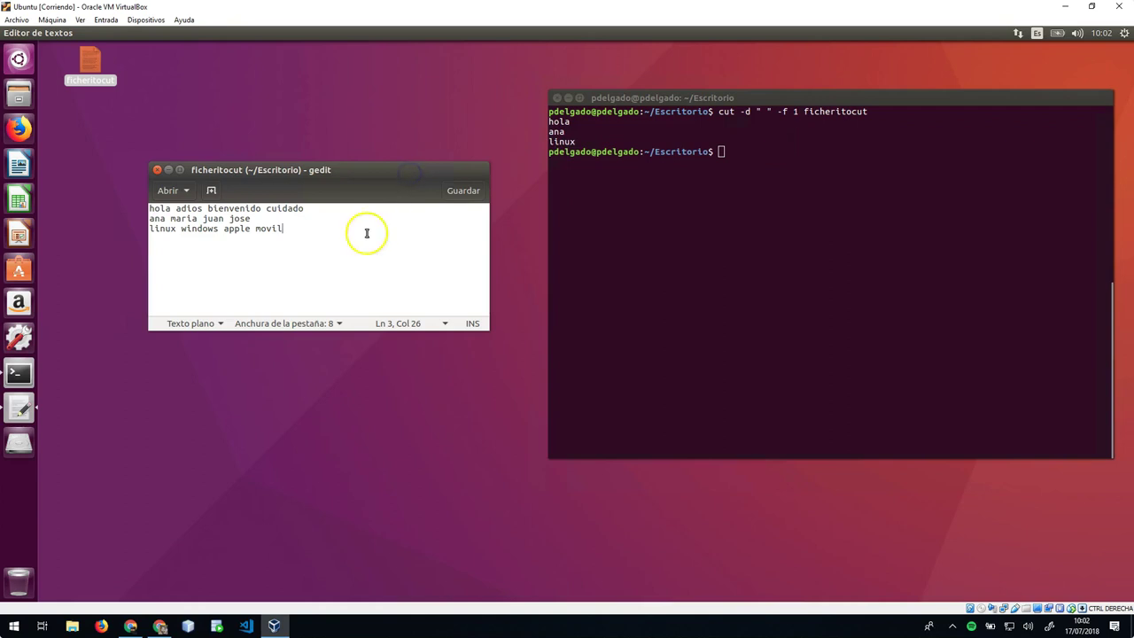
pyautogui.click(554, 117)
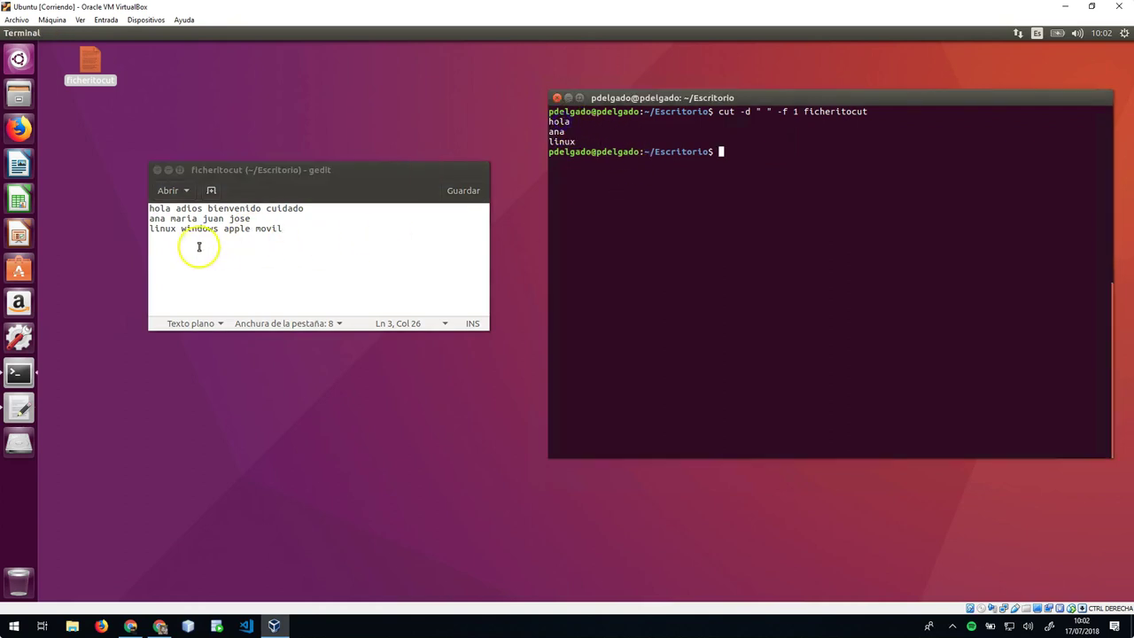
pyautogui.click(154, 208)
pyautogui.click(555, 133)
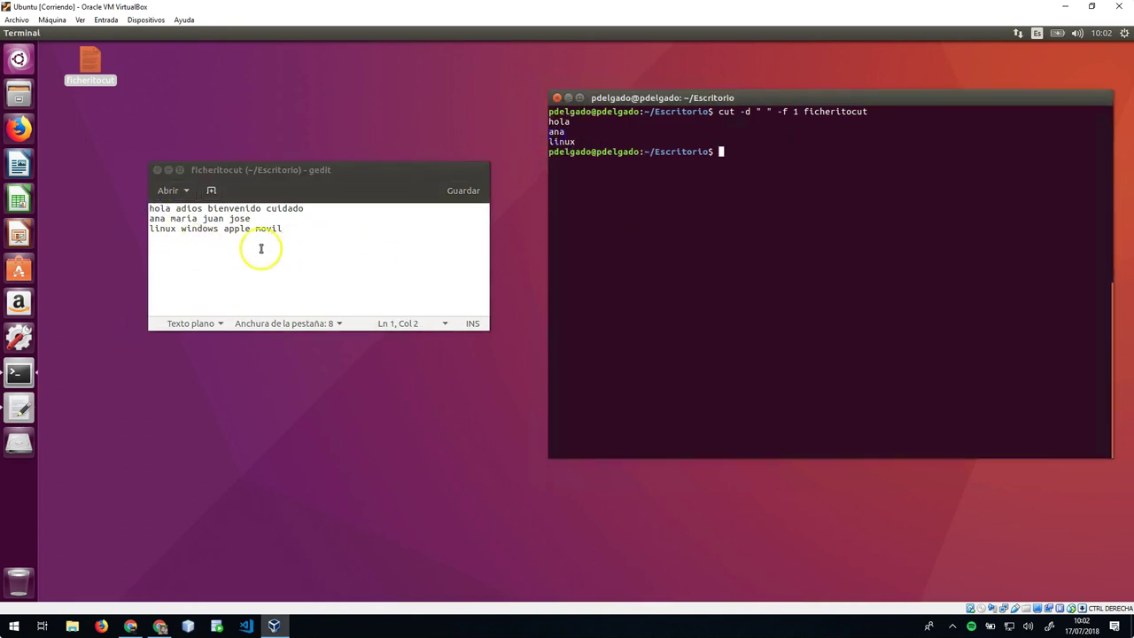
pyautogui.click(155, 218)
pyautogui.click(165, 229)
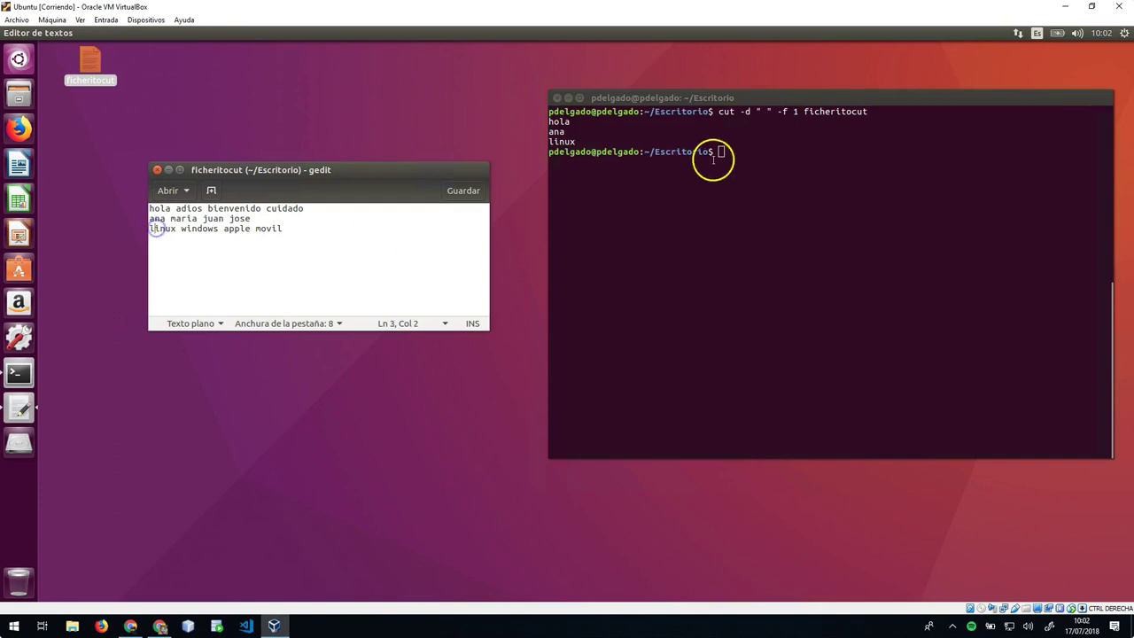
# Extract fields one and three with cut -d " " -f 1,3 ficheritocut and compare the output with the file's words.
pyautogui.click(810, 169)
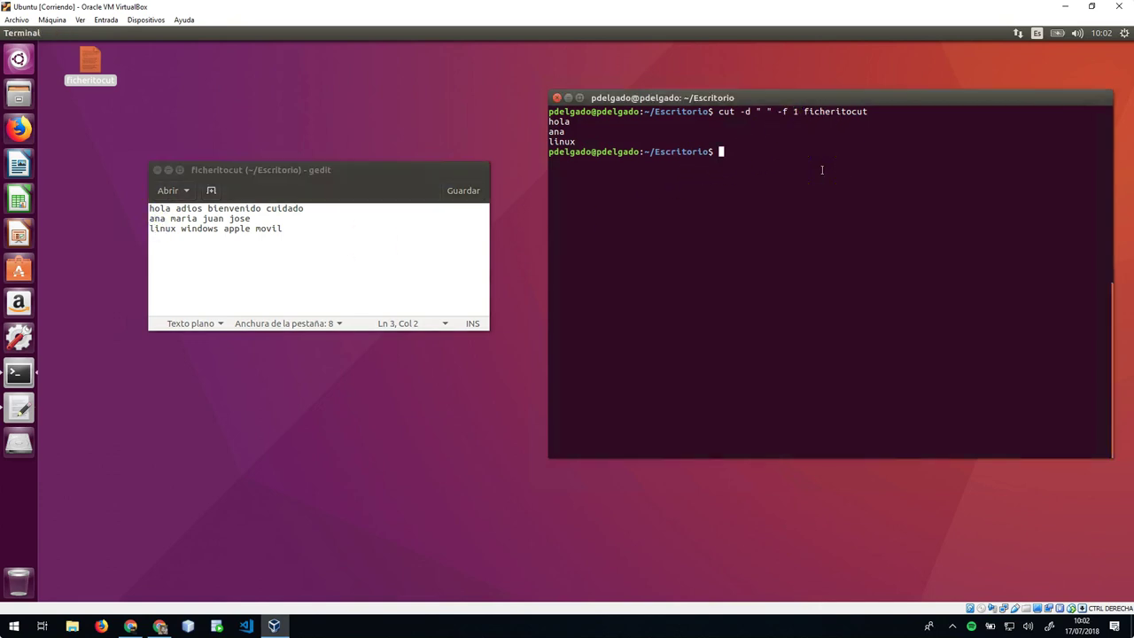
pyautogui.write('cut -d " " -f 1,3 fi')
pyautogui.press('Tab')
pyautogui.press('Return')
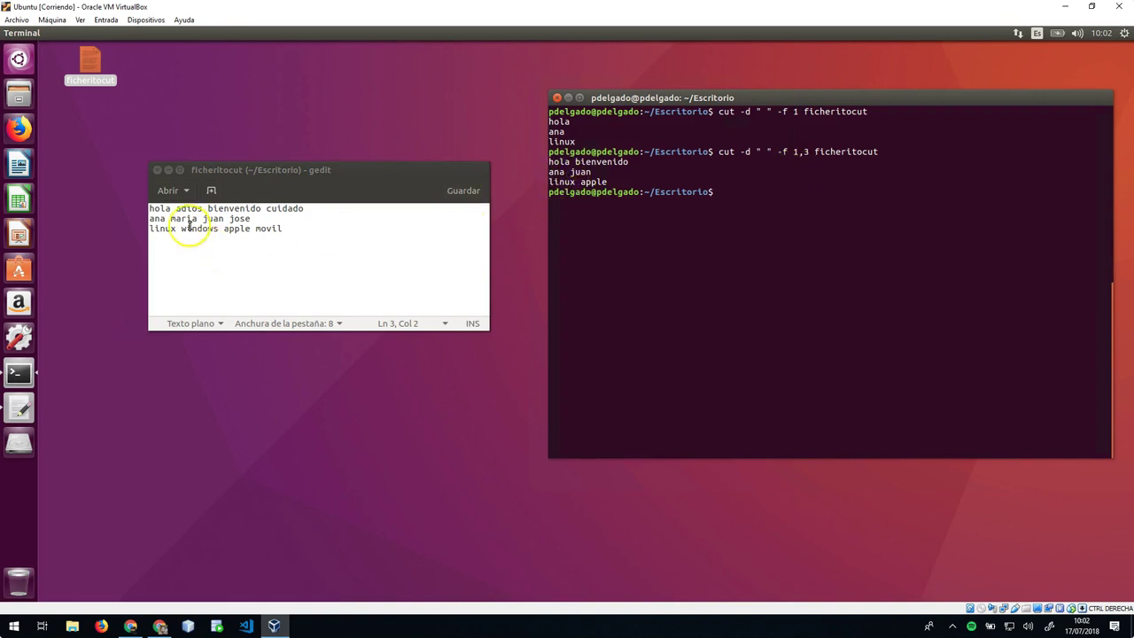
pyautogui.click(230, 209)
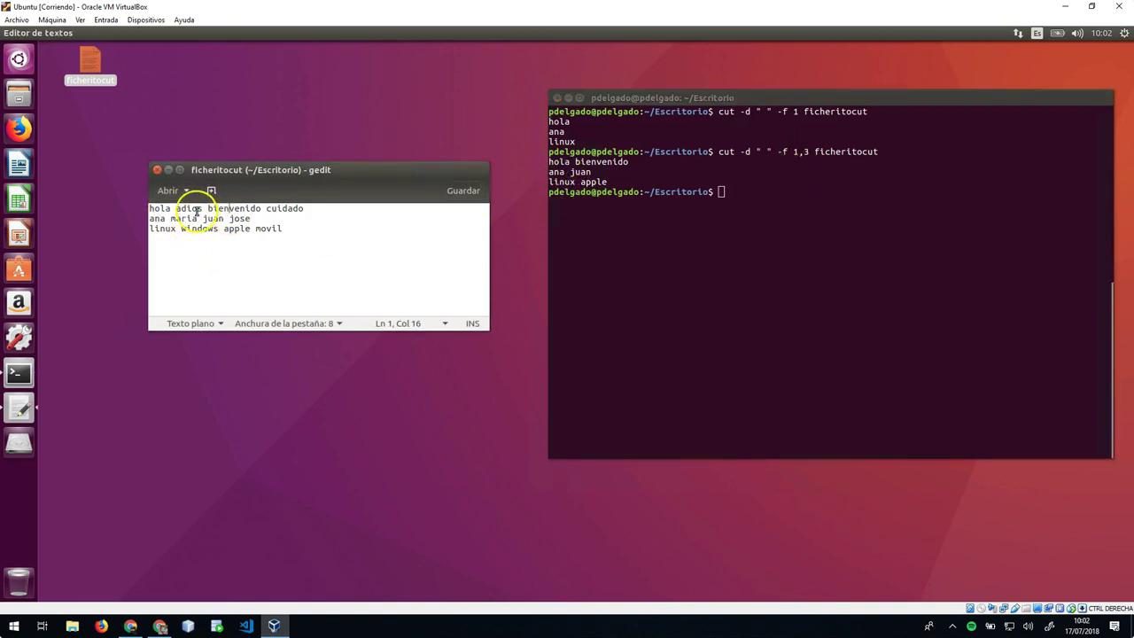
pyautogui.click(156, 218)
pyautogui.click(224, 218)
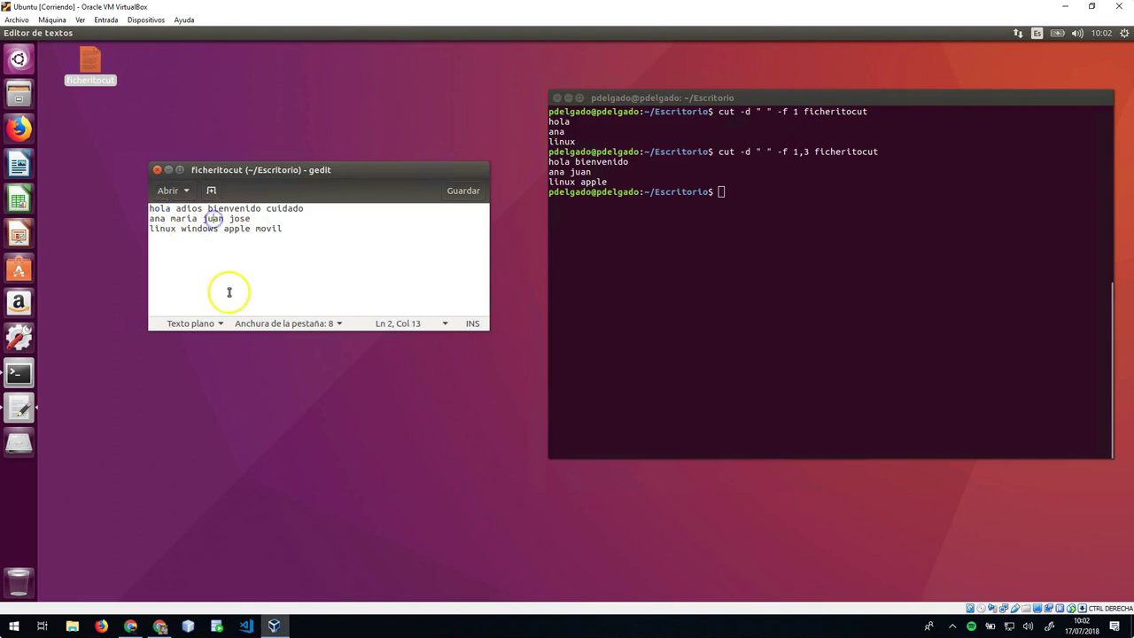
pyautogui.click(155, 228)
pyautogui.click(240, 228)
# In a cleared terminal, run cut -c 1-10 ficheritocut and compare the extracted characters with the file's lines.
pyautogui.click(902, 305)
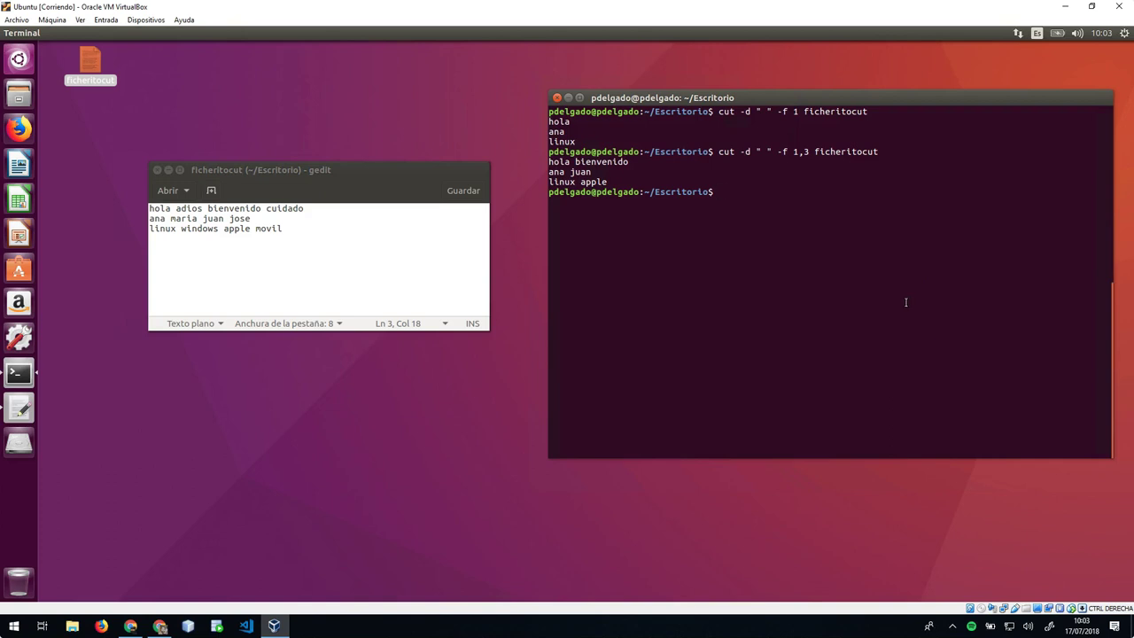
pyautogui.write('clear')
pyautogui.press('Return')
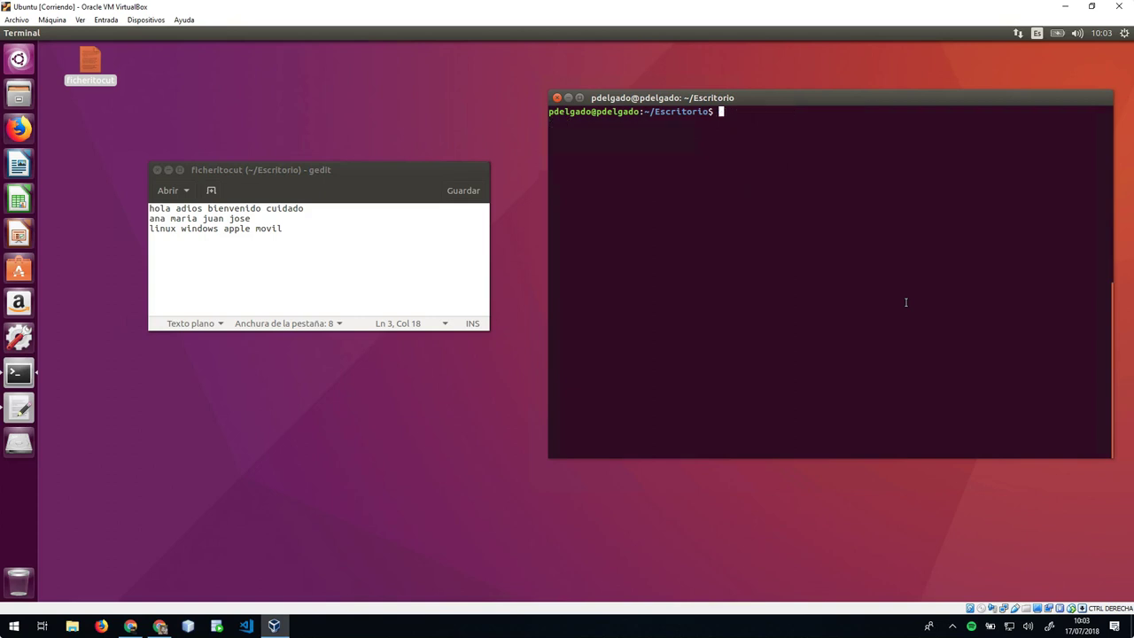
pyautogui.write('cut -c 1-10 fich')
pyautogui.press('Tab')
pyautogui.press('Return')
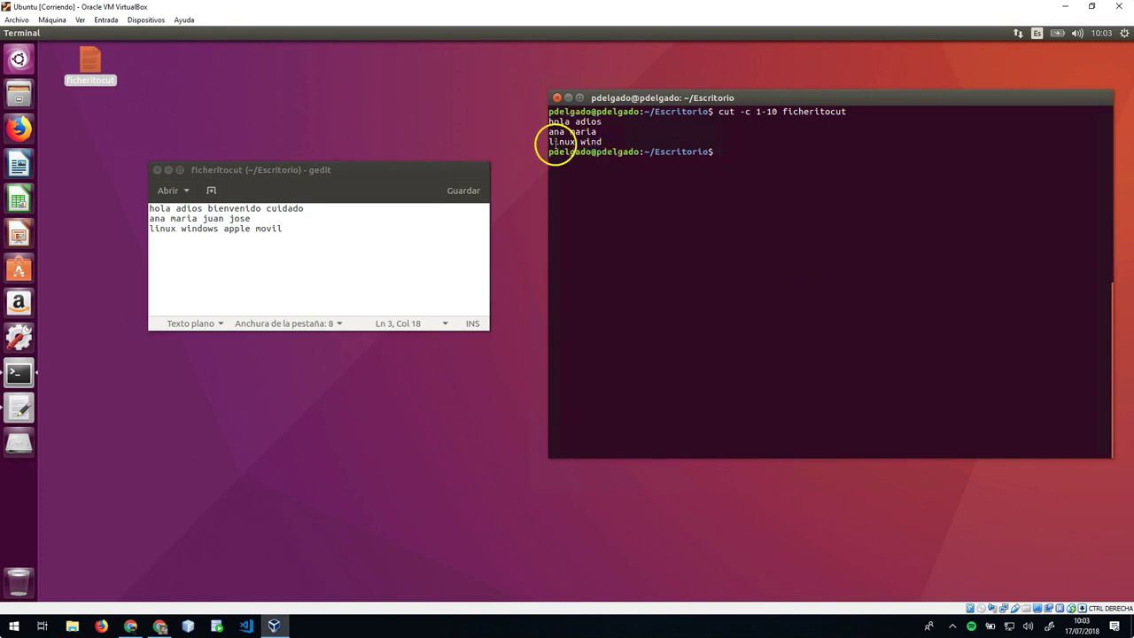
pyautogui.click(192, 209)
pyautogui.click(156, 217)
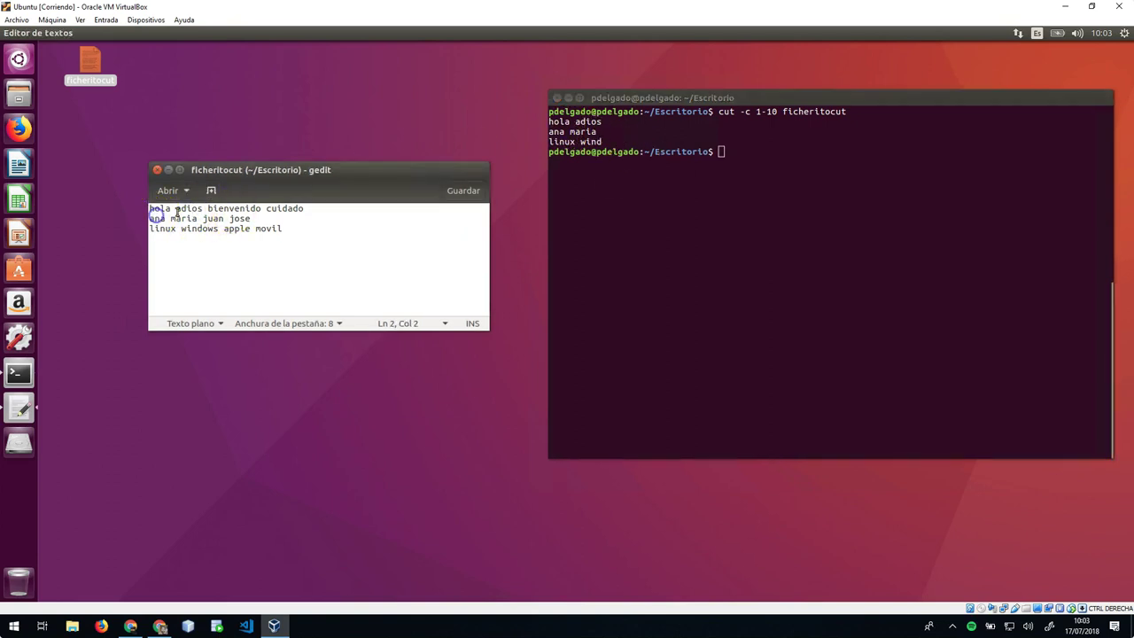
pyautogui.click(165, 228)
pyautogui.moveTo(202, 228); pyautogui.dragTo(218, 229)
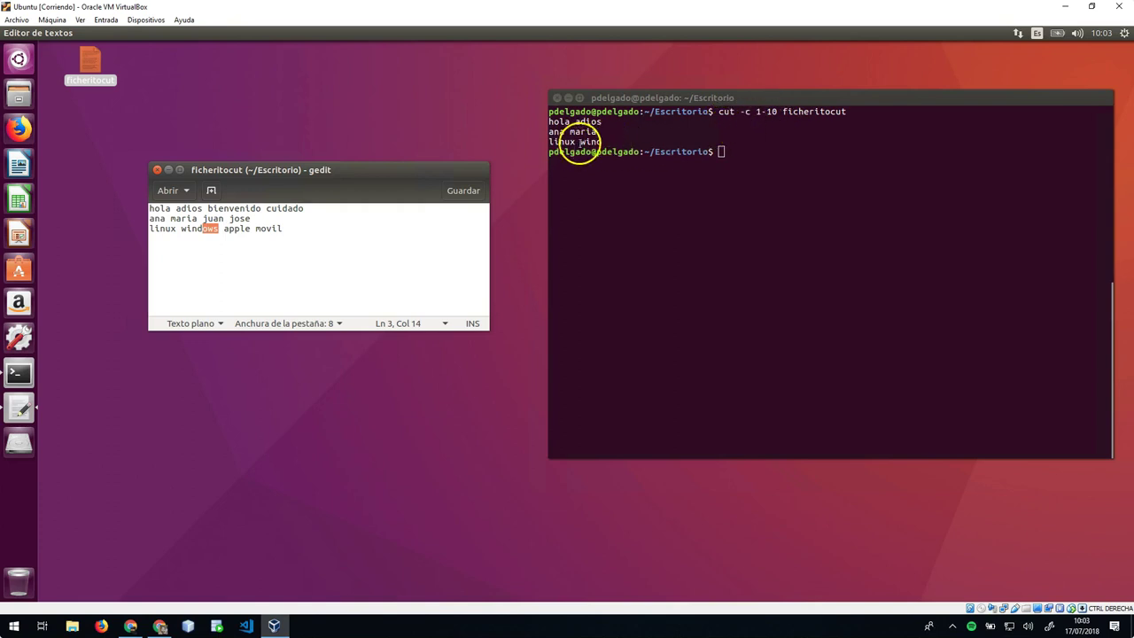
pyautogui.click(580, 146)
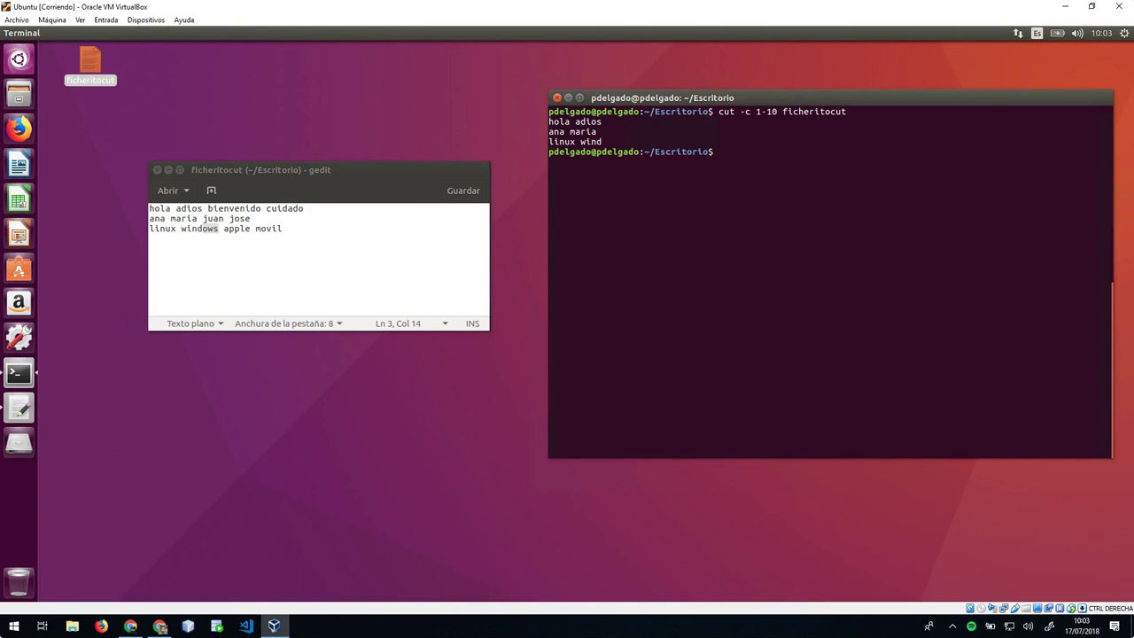
# Clear the output of the character-range cut from the terminal.
pyautogui.click(1019, 359)
pyautogui.write('clear')
pyautogui.press('Return')
pyautogui.write('grep')
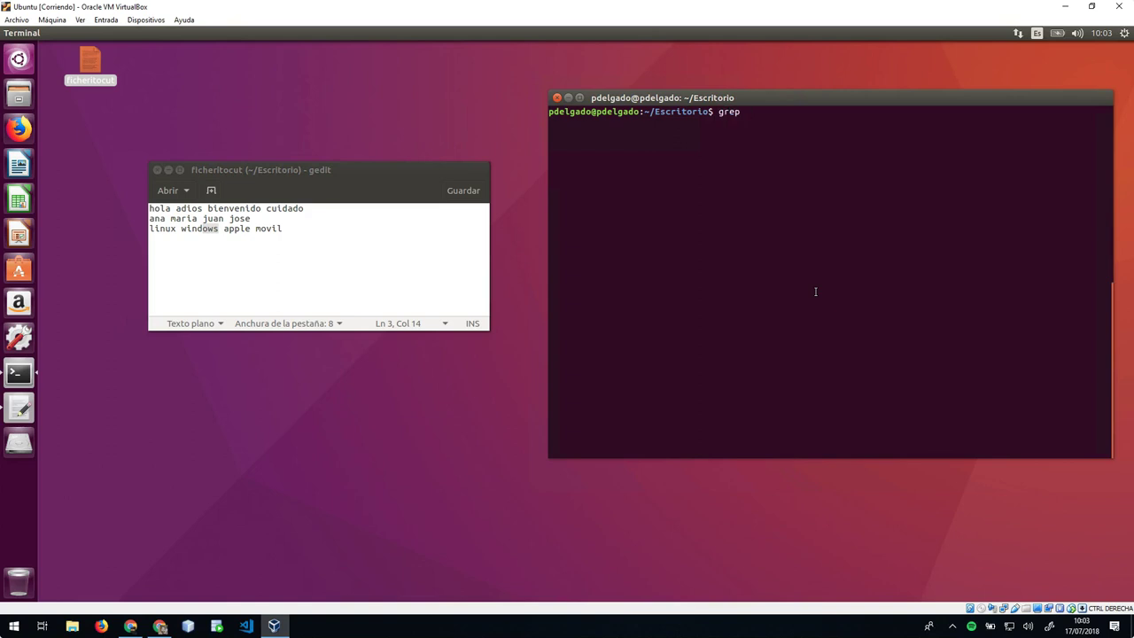
pyautogui.write('c')
pyautogui.press('BackSpace')
pyautogui.write('i')
pyautogui.press('BackSpace')
pyautogui.write('lin')
pyautogui.press('BackSpace')
pyautogui.write('v')
pyautogui.press('BackSpace')
pyautogui.press('BackSpace')
pyautogui.press('BackSpace')
pyautogui.press('BackSpace')
pyautogui.press('BackSpace')
pyautogui.press('BackSpace')
# Search the file for an uppercase A with grep A ficheritocut.
pyautogui.click(876, 307)
pyautogui.click(802, 281)
pyautogui.write('grep A fih')
pyautogui.press('Tab')
pyautogui.press('BackSpace')
pyautogui.press('Return')
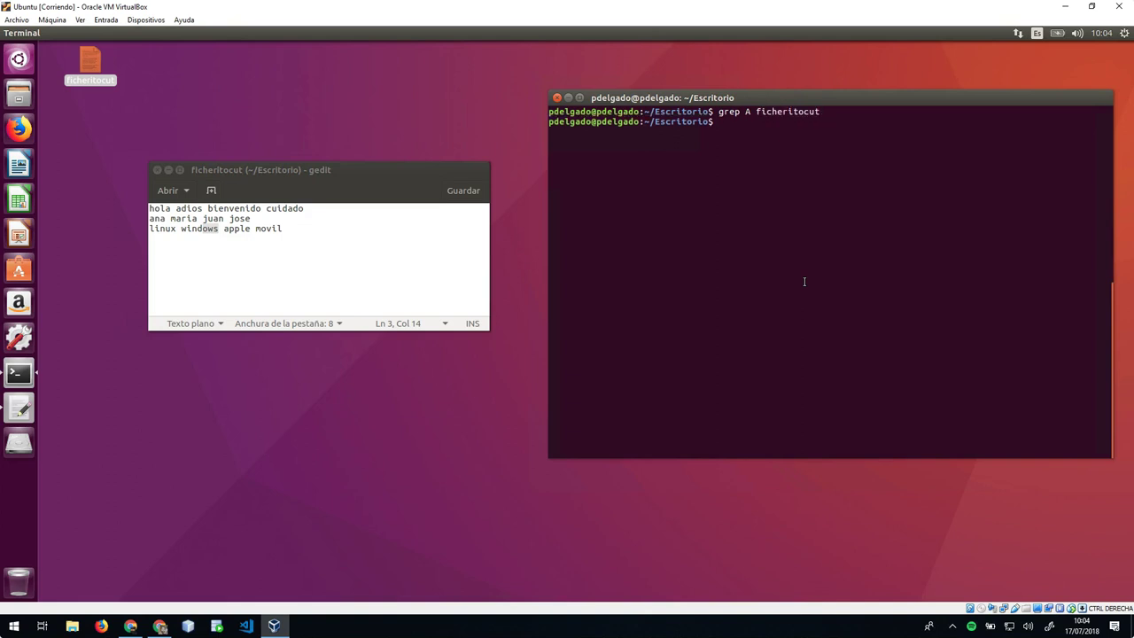
# Repeat the search for A ignoring case by running grep -i A ficheritocut.
pyautogui.press('Up')
pyautogui.press('Left')
pyautogui.press('Left')
pyautogui.press('Left')
pyautogui.press('Left')
pyautogui.press('Left')
pyautogui.press('Left')
pyautogui.press('Left')
pyautogui.press('Left')
pyautogui.press('Left')
pyautogui.press('Left')
pyautogui.press('Left')
pyautogui.press('Left')
pyautogui.press('Left')
pyautogui.press('Left')
pyautogui.write('-i')
pyautogui.press('Return')
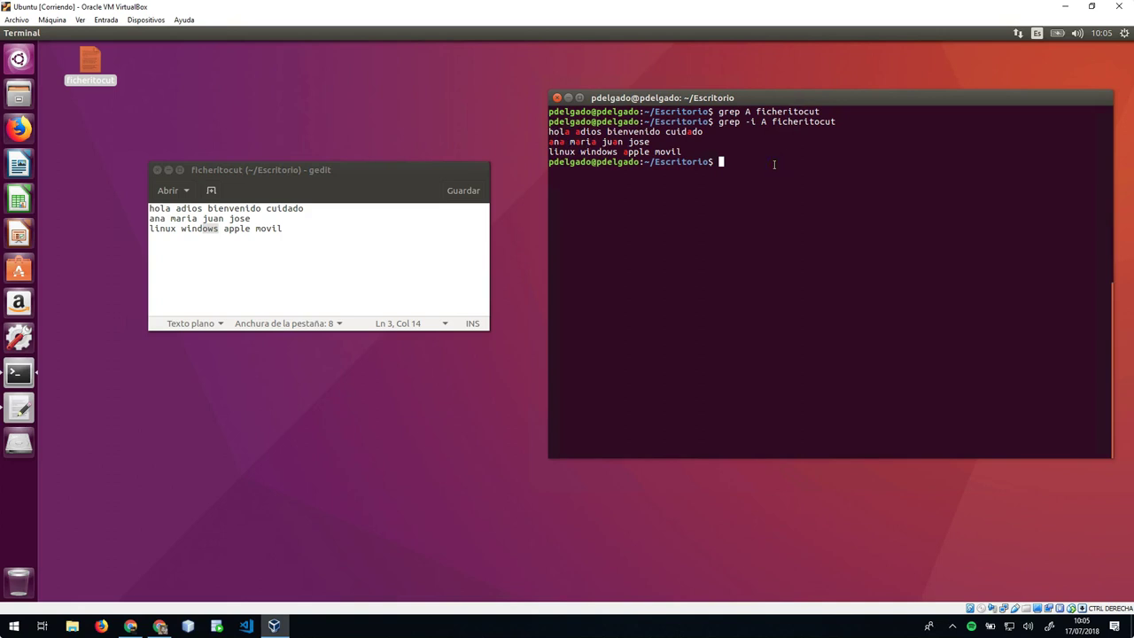
# Count the lines containing a lowercase a with grep -c a ficheritocut and check them against the file in gedit.
pyautogui.write('grep -c a ficheritocut')
pyautogui.press('Return')
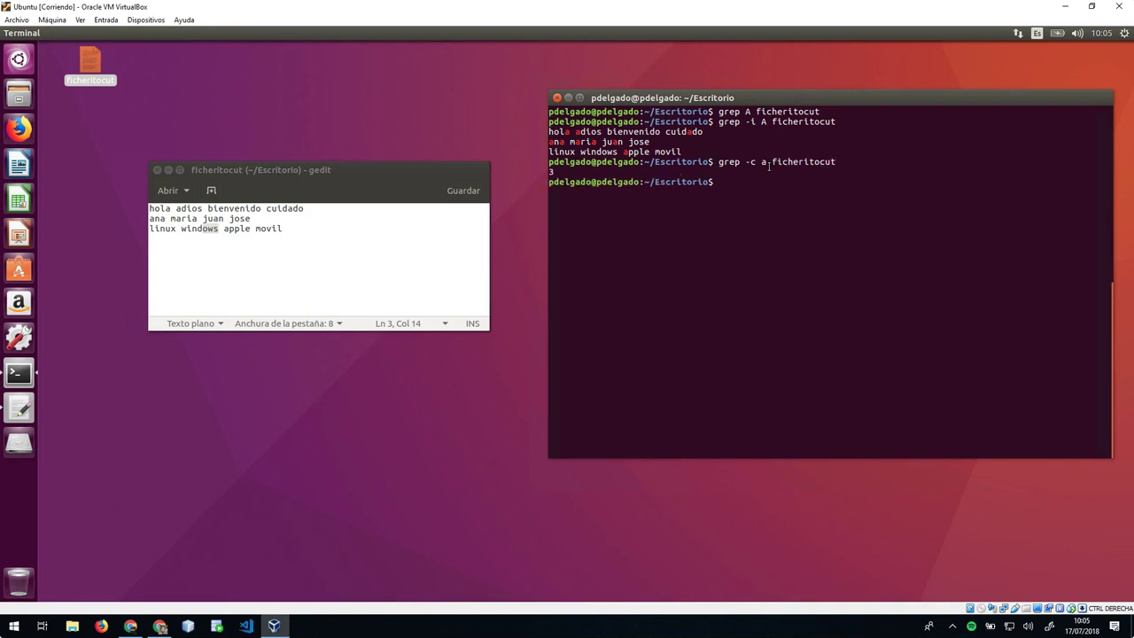
pyautogui.click(1055, 265)
pyautogui.click(167, 212)
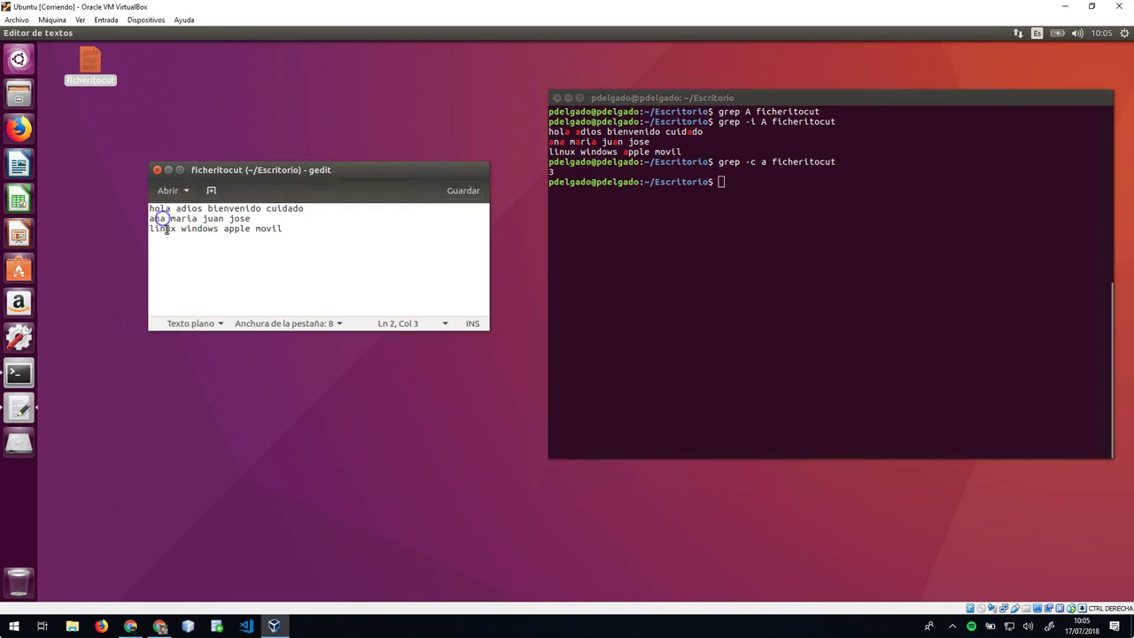
pyautogui.click(169, 228)
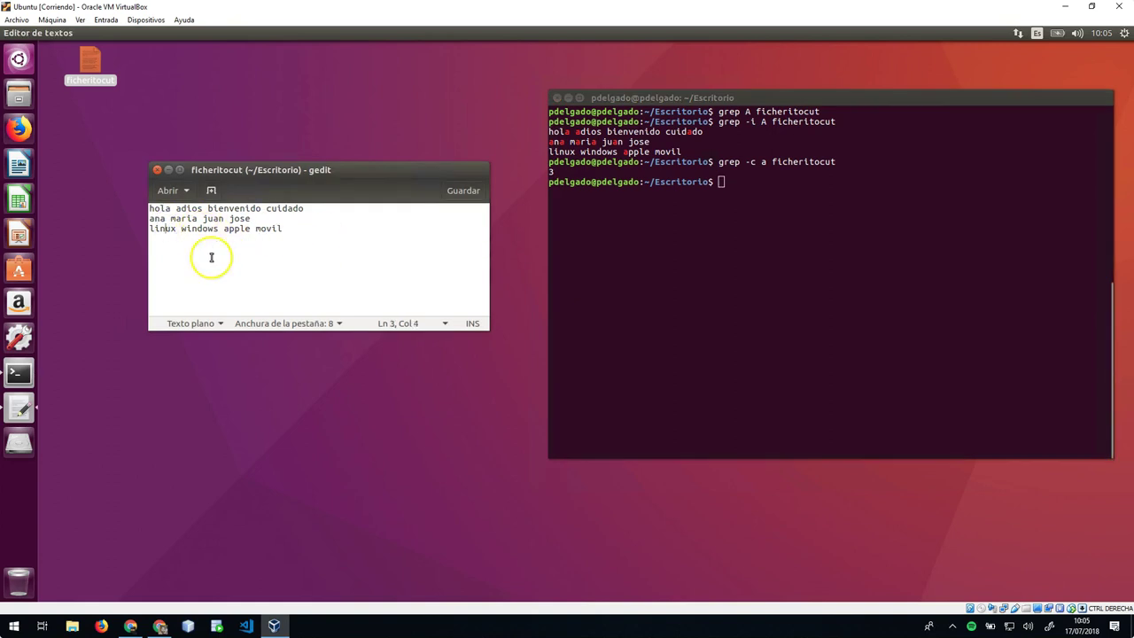
# Delete the initial a of apple in the third line of ficheritocut in gedit and save the file.
pyautogui.click(229, 229)
pyautogui.press('BackSpace')
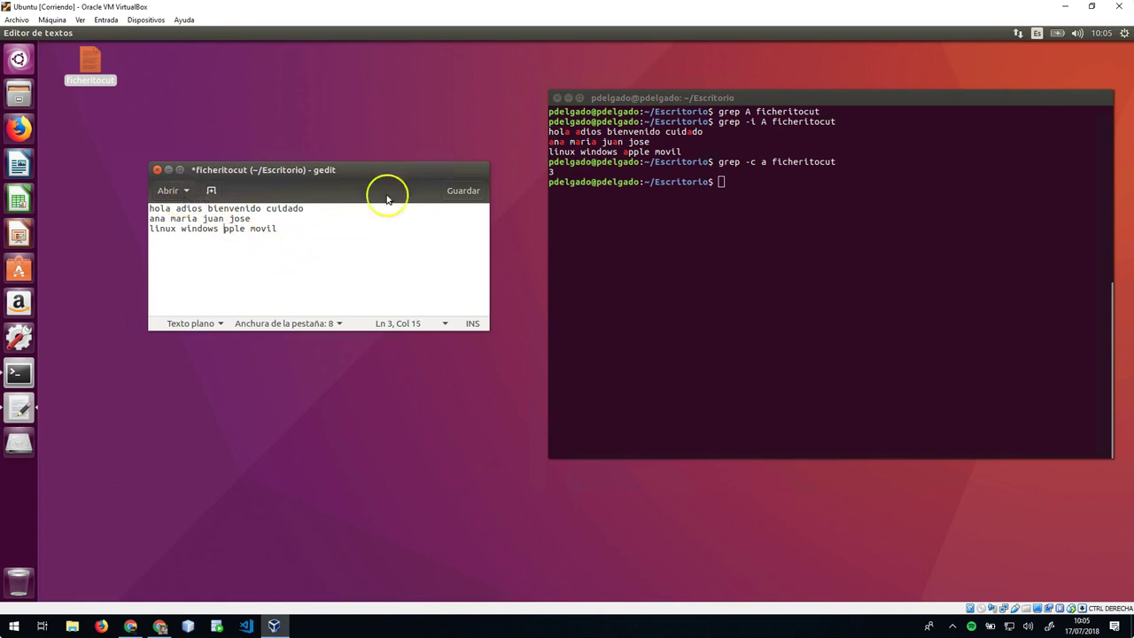
pyautogui.click(463, 190)
# Count the lines containing a lowercase a again by rerunning grep -c a ficheritocut in the terminal.
pyautogui.click(716, 235)
pyautogui.press('Up')
pyautogui.press('Return')
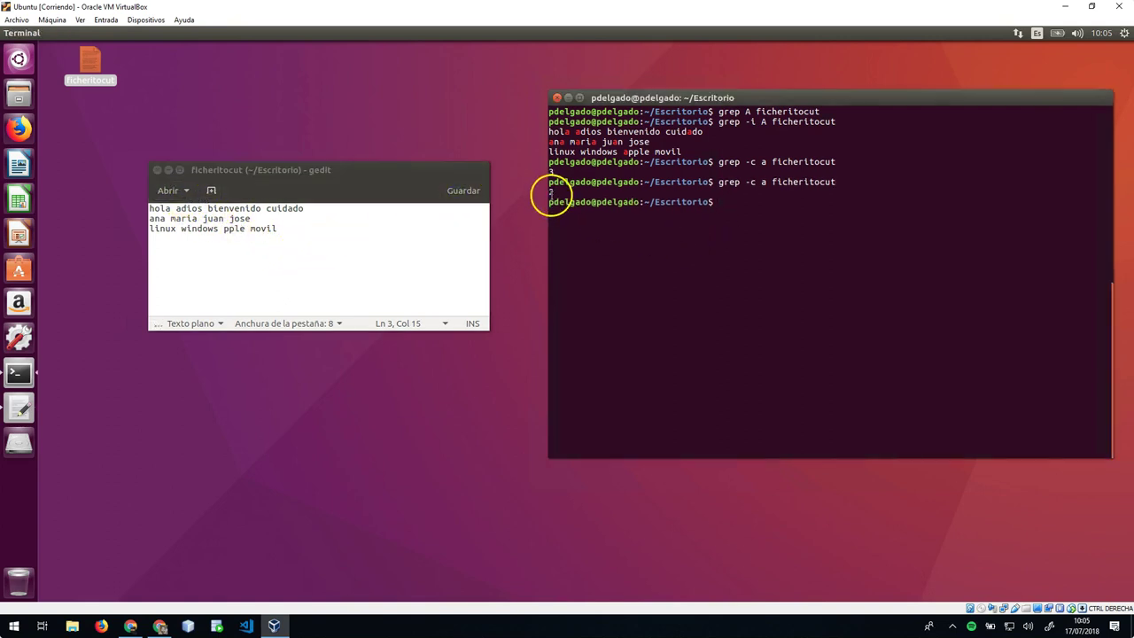
# Restore the missing a of apple in the third line of the gedit file and save it.
pyautogui.click(223, 229)
pyautogui.write('a')
pyautogui.click(464, 190)
# Run grep -li A ficheritocut in the terminal to list the file name while ignoring case.
pyautogui.click(772, 221)
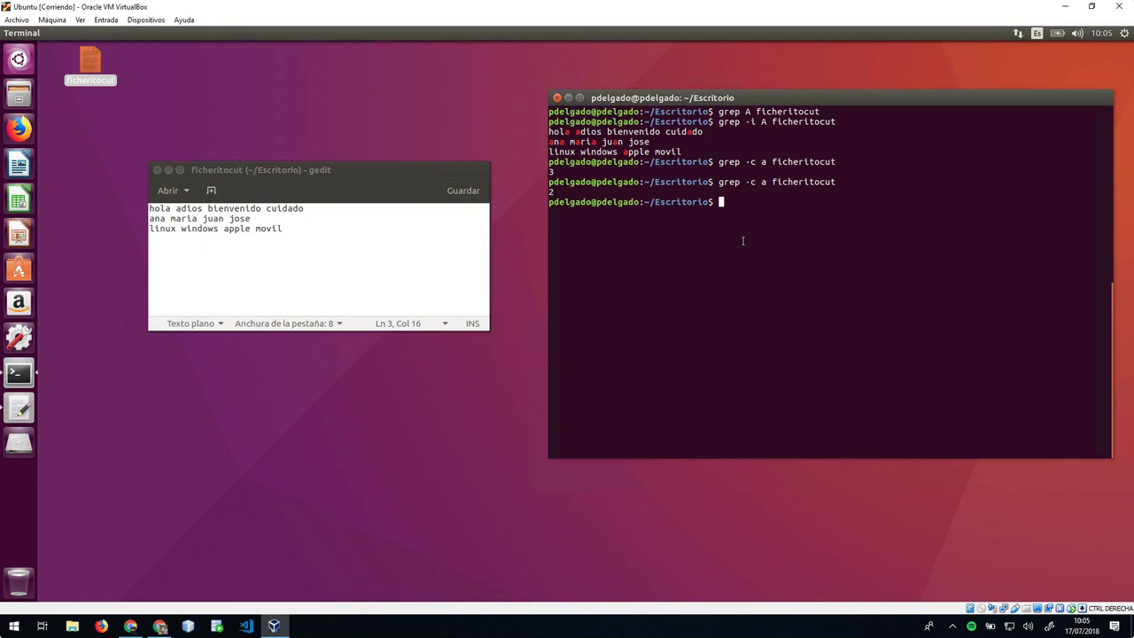
pyautogui.write('grep -li A ficheritocut')
pyautogui.press('Return')
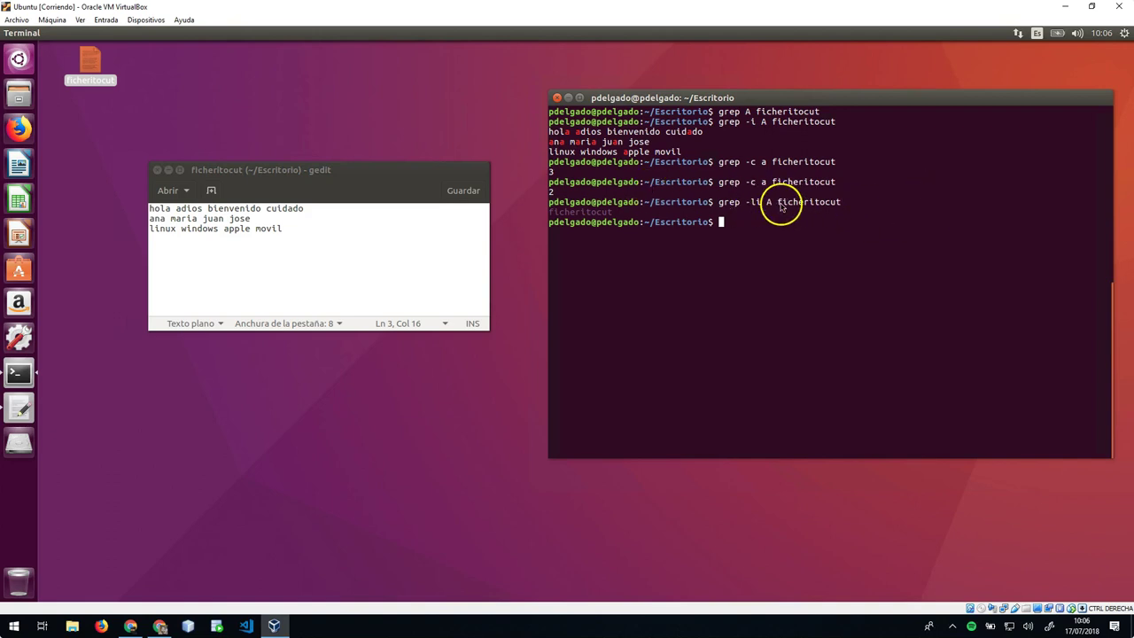
pyautogui.moveTo(753, 202); pyautogui.dragTo(761, 202)
pyautogui.click(658, 310)
# Create fichero2 in nano with a single line of repeated n characters, save it and exit.
pyautogui.write('cat')
pyautogui.press('BackSpace')
pyautogui.press('BackSpace')
pyautogui.write('nano fichero2')
pyautogui.press('Return')
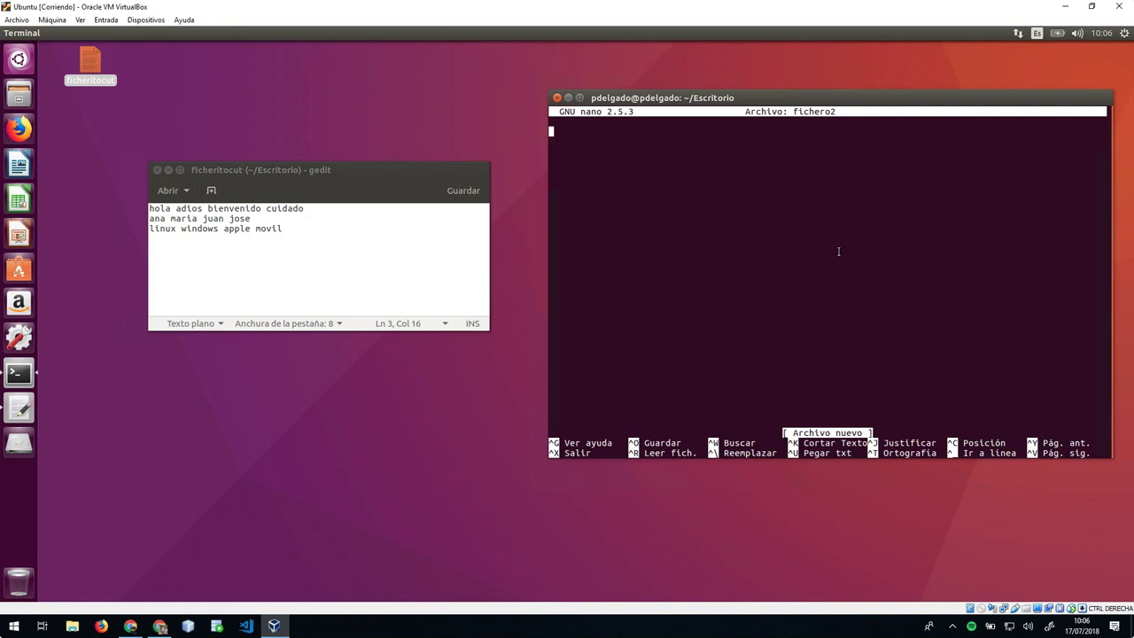
pyautogui.write('nnnnnn')
pyautogui.hotkey('ctrl', 'o')
pyautogui.press('Return')
pyautogui.hotkey('ctrl', 'x')
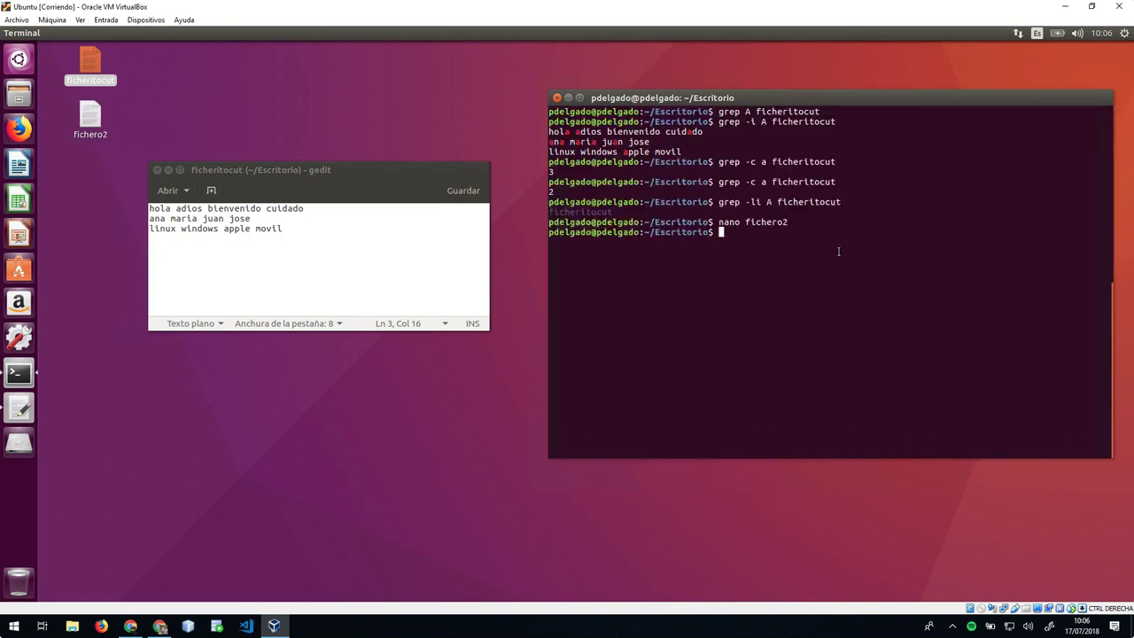
# Create fichero3 in nano with a p followed by o's, a line of l's and a line of q's, separated by blank lines; save and exit.
pyautogui.press('Up')
pyautogui.press('Return')
pyautogui.write('poooooooooooooooooo')
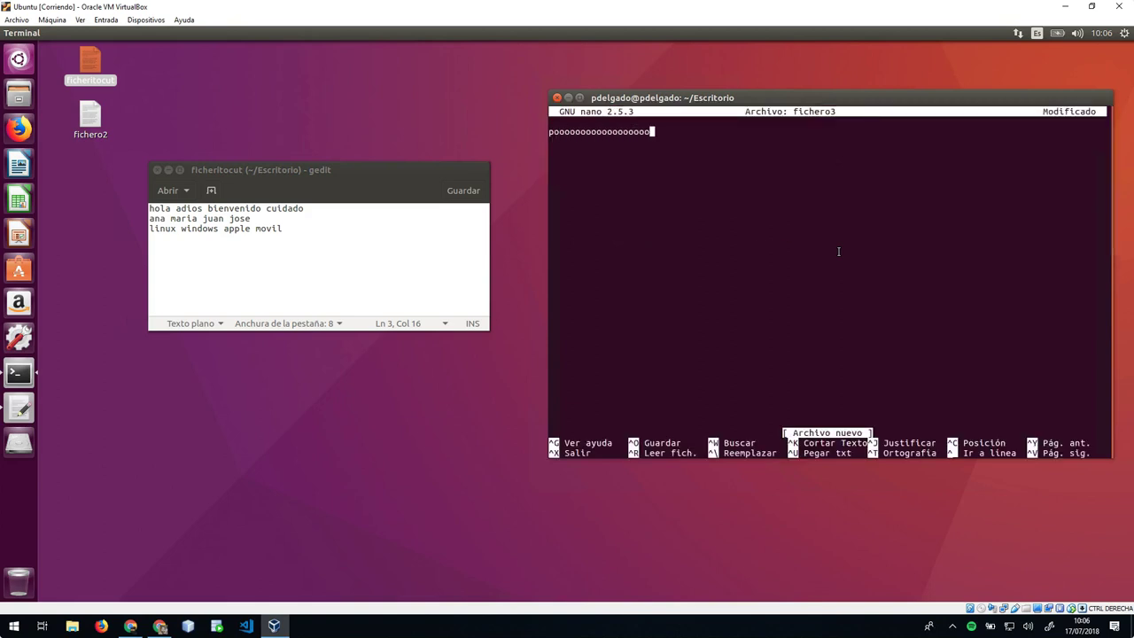
pyautogui.press('Return')
pyautogui.press('Return')
pyautogui.write('llllllllllllllllllllllllllll')
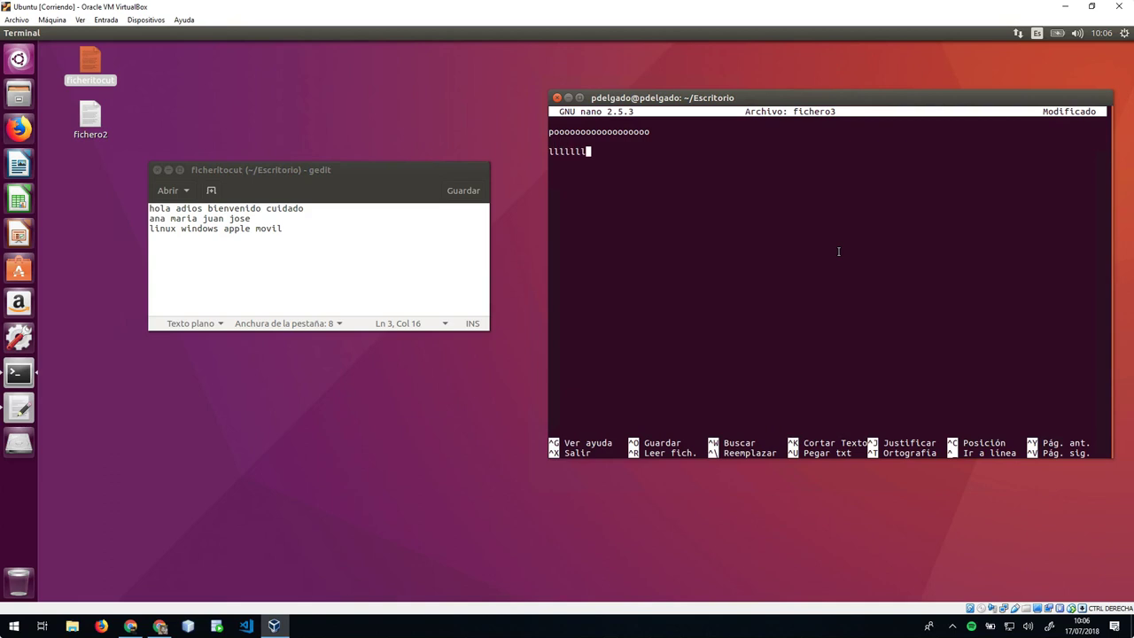
pyautogui.press('Return')
pyautogui.press('Return')
pyautogui.write('qqqqqqqqqqqqqqqqqqqq')
pyautogui.press('Return')
pyautogui.hotkey('ctrl', 'o')
pyautogui.press('Return')
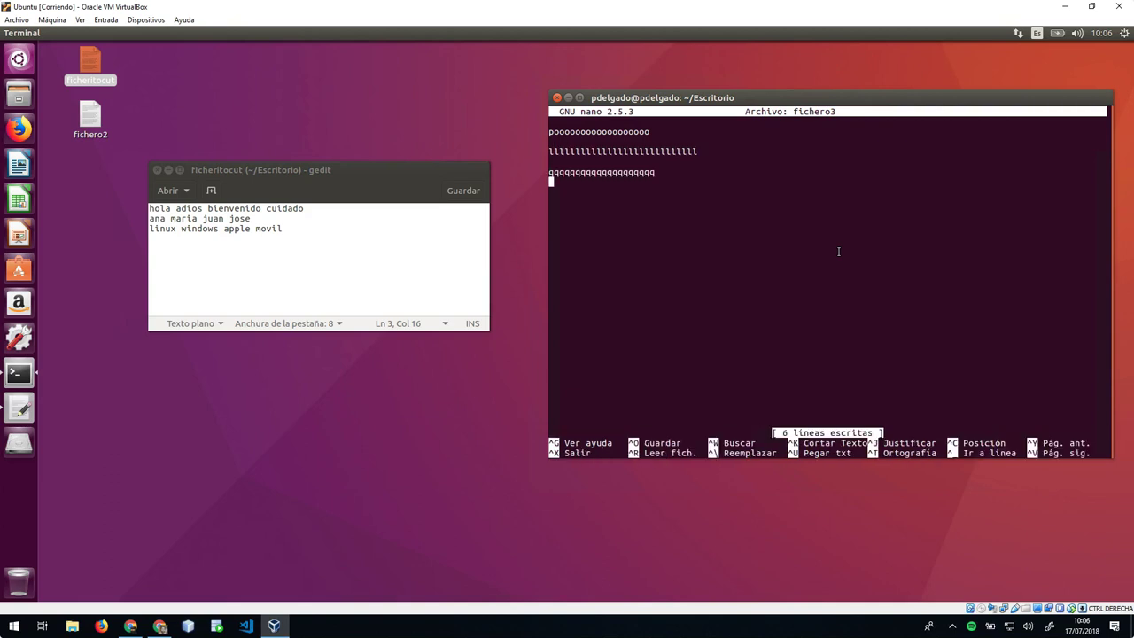
pyautogui.hotkey('ctrl', 'x')
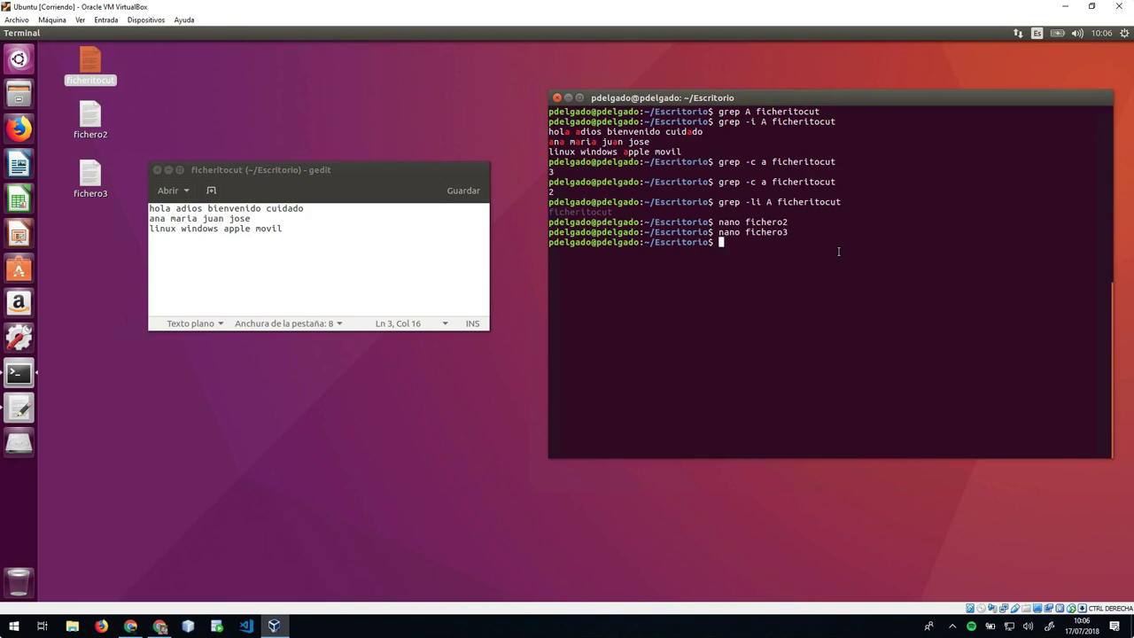
# Search all three files for A, listing only matching file names, with grep -li A ficheritocut fichero2 fichero3.
pyautogui.press('Up')
pyautogui.press('BackSpace')
pyautogui.write('2')
pyautogui.press('Up')
pyautogui.press('Up')
pyautogui.write('fichero2 fichero3')
pyautogui.press('Return')
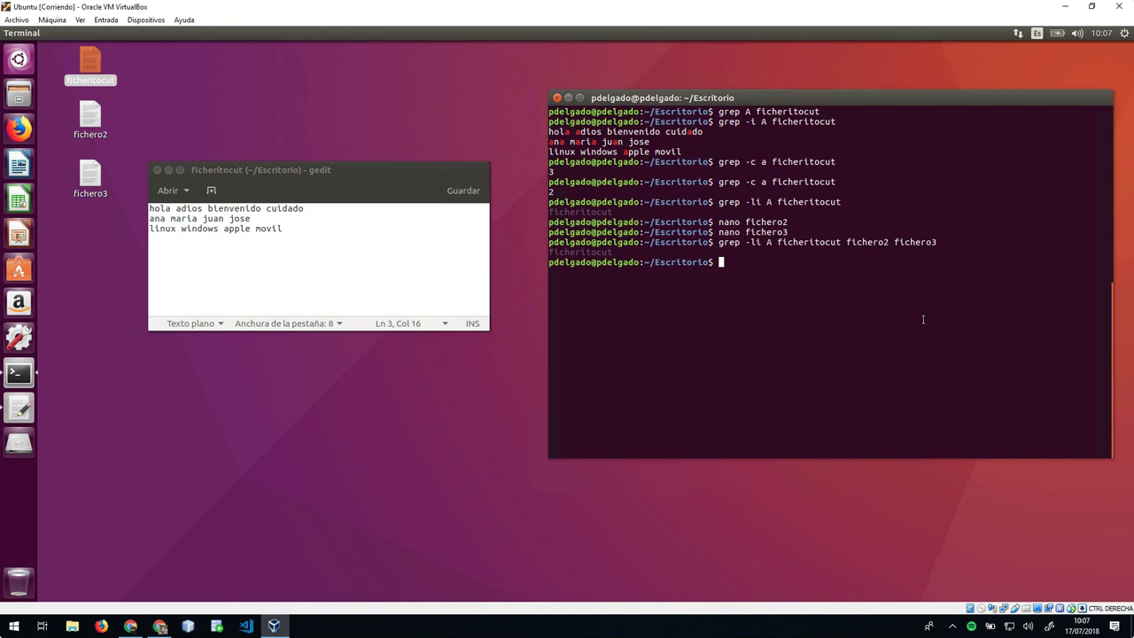
# Clear the grep results from the terminal.
pyautogui.write('head')
pyautogui.press('BackSpace')
pyautogui.press('BackSpace')
pyautogui.press('BackSpace')
pyautogui.press('BackSpace')
pyautogui.press('BackSpace')
pyautogui.write('claar')
pyautogui.press('Return')
# Show the first two lines of the file with head -2 ficheritocut.
pyautogui.write('h')
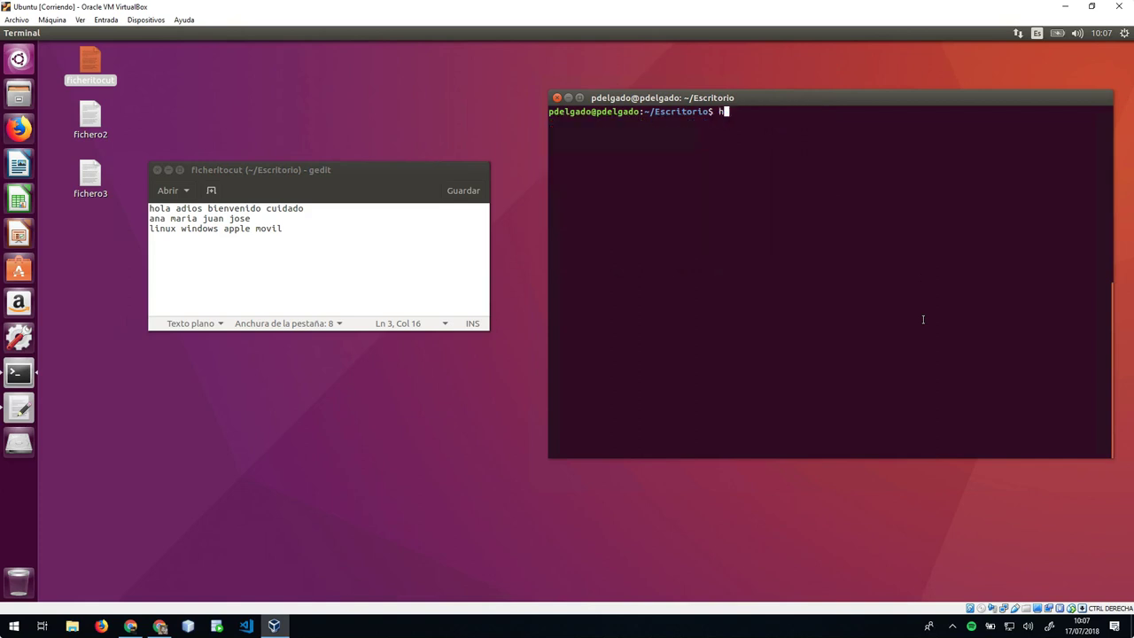
pyautogui.write('ead -')
pyautogui.write('2')
pyautogui.press('BackSpace')
pyautogui.write('-2 ficheritocut')
pyautogui.press('Return')
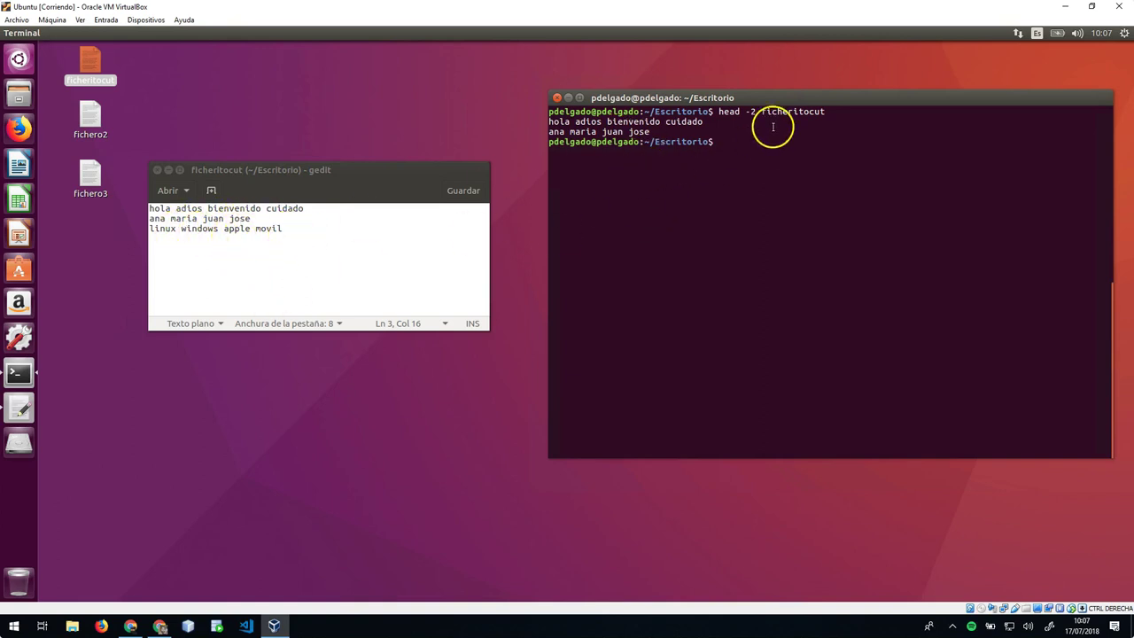
# Recall the head -2 ficheritocut command and place the cursor after its line count without running it.
pyautogui.press('Up')
pyautogui.press('Left')
pyautogui.press('Left')
pyautogui.press('Left')
pyautogui.press('Left')
pyautogui.press('Left')
pyautogui.press('Left')
pyautogui.press('Left')
pyautogui.press('Left')
pyautogui.press('Left')
pyautogui.press('Left')
pyautogui.press('Left')
pyautogui.press('Left')
pyautogui.press('Left')
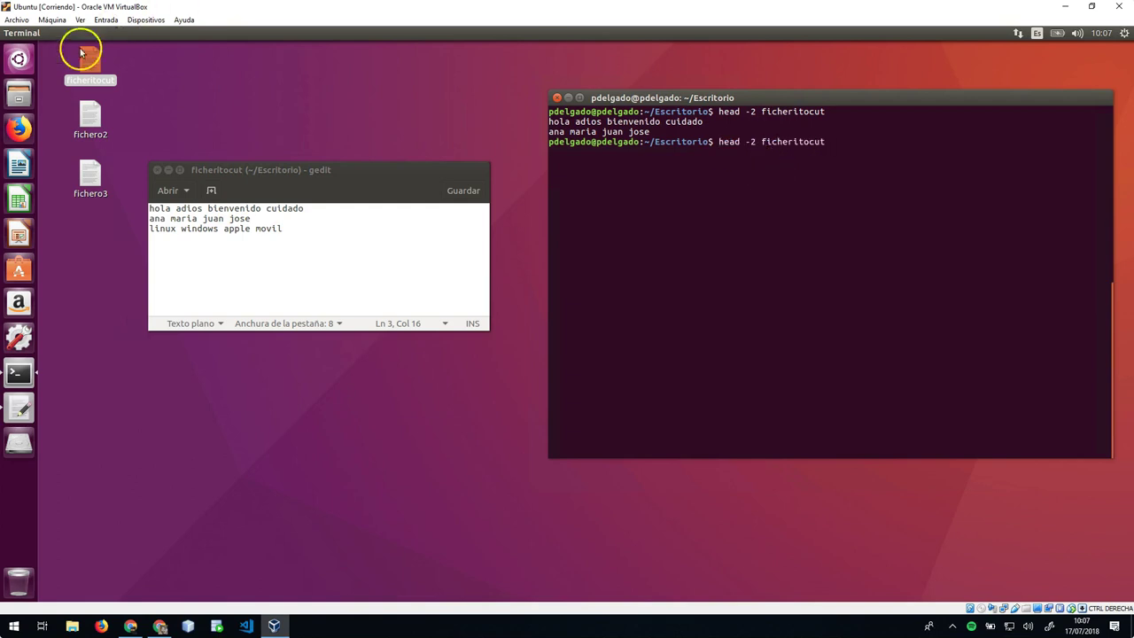
# Copy the three lines of ficheritocut in gedit, paste them repeatedly below until line 30, and save the file.
pyautogui.moveTo(299, 227); pyautogui.dragTo(139, 207)
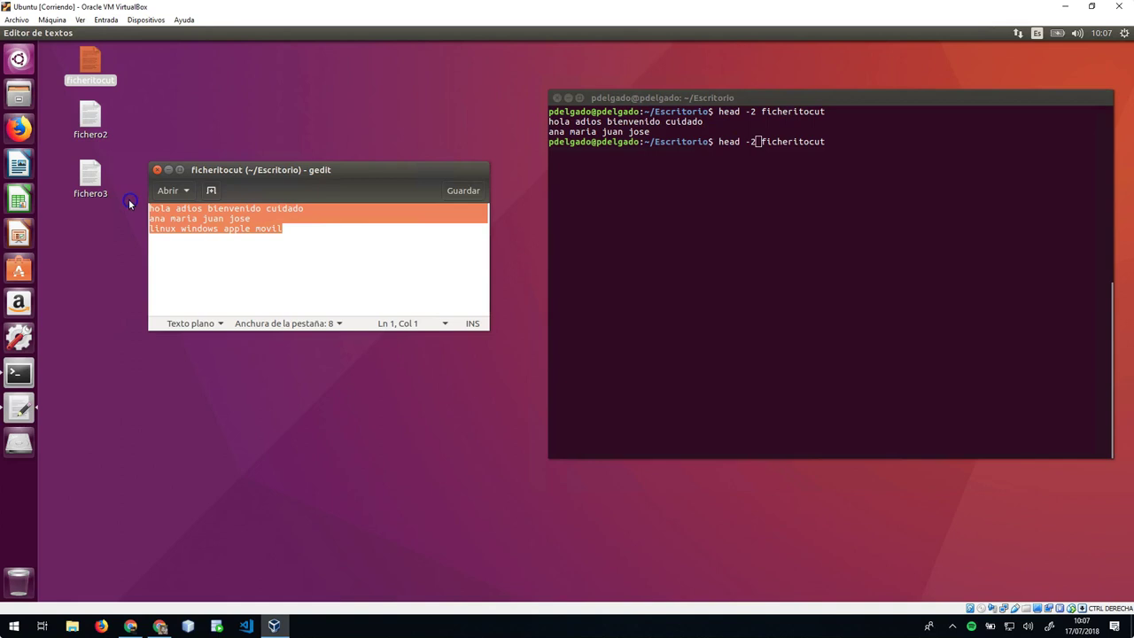
pyautogui.click(310, 246)
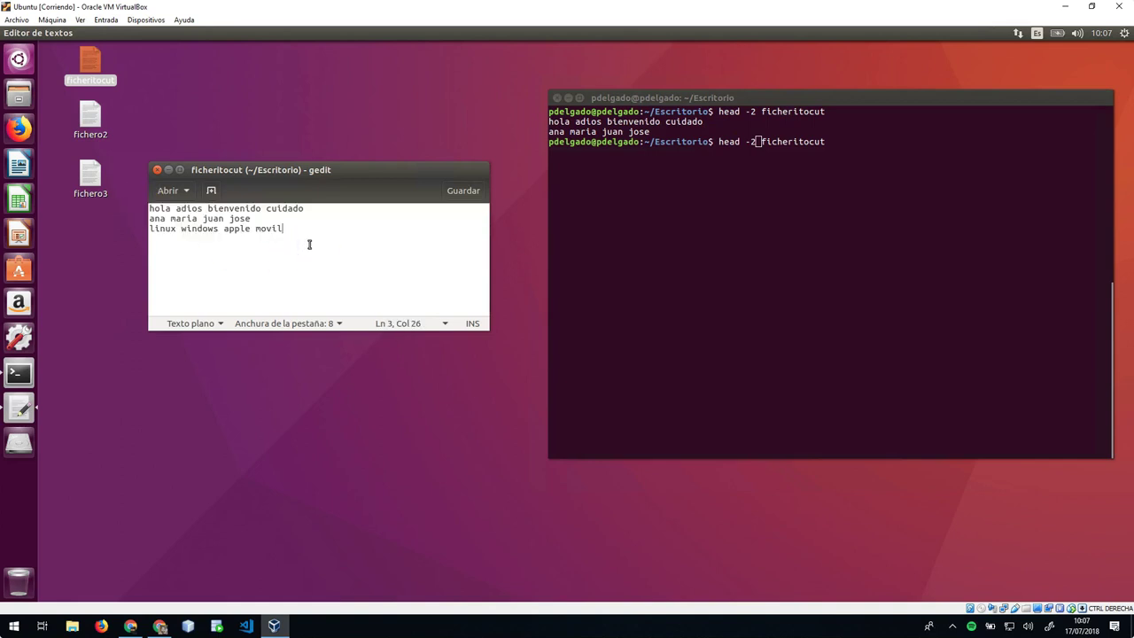
pyautogui.press('Return')
pyautogui.hotkey('ctrl', 'v')
pyautogui.press('Return')
pyautogui.hotkey('ctrl', 'v')
pyautogui.press('Return')
pyautogui.hotkey('ctrl', 'v')
pyautogui.press('Return')
pyautogui.hotkey('ctrl', 'v')
pyautogui.press('Return')
pyautogui.hotkey('ctrl', 'v')
pyautogui.press('Return')
pyautogui.hotkey('ctrl', 'v')
pyautogui.press('Return')
pyautogui.hotkey('ctrl', 'v')
pyautogui.press('Return')
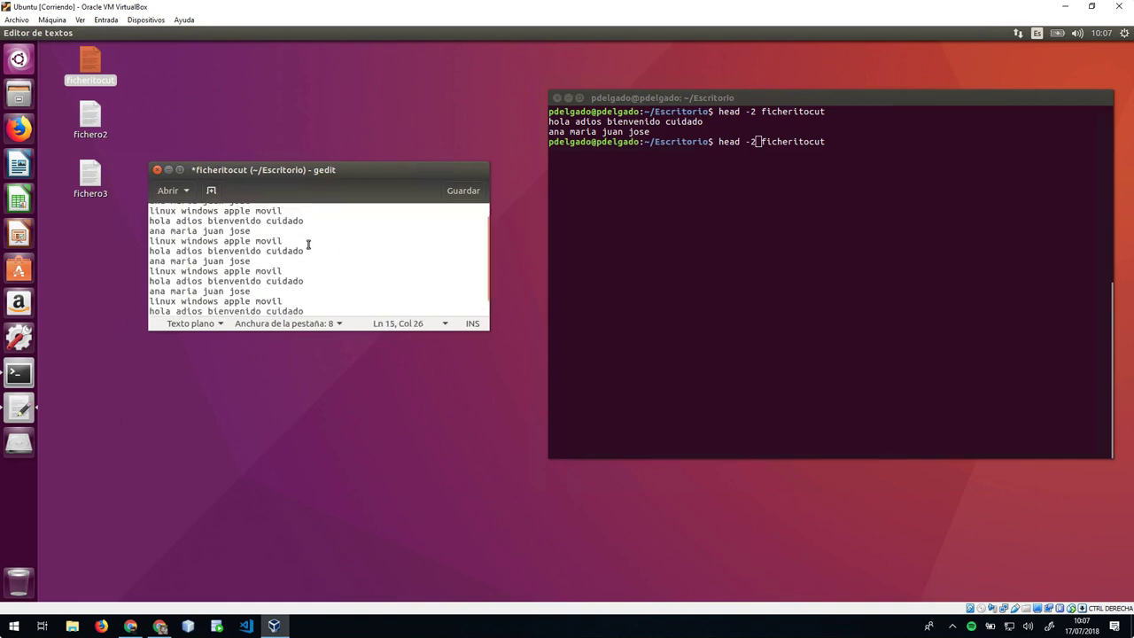
pyautogui.hotkey('ctrl', 'v')
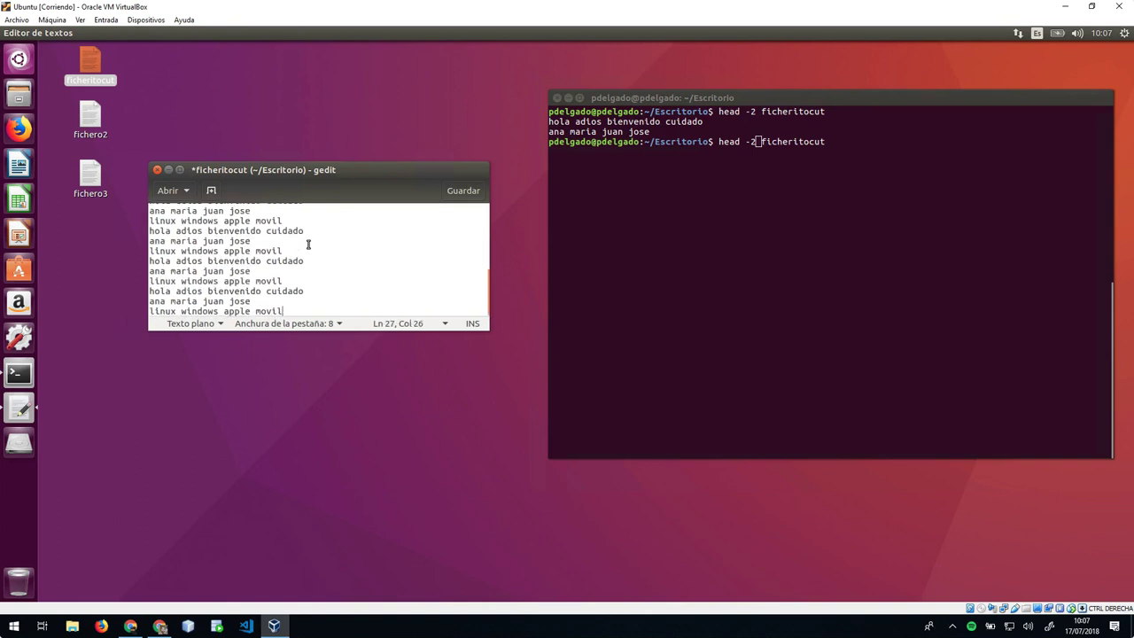
pyautogui.press('Return')
pyautogui.hotkey('ctrl', 'v')
# Change the line count in the recalled command to 7 and run head -7 ficheritocut in the terminal.
pyautogui.click(750, 250)
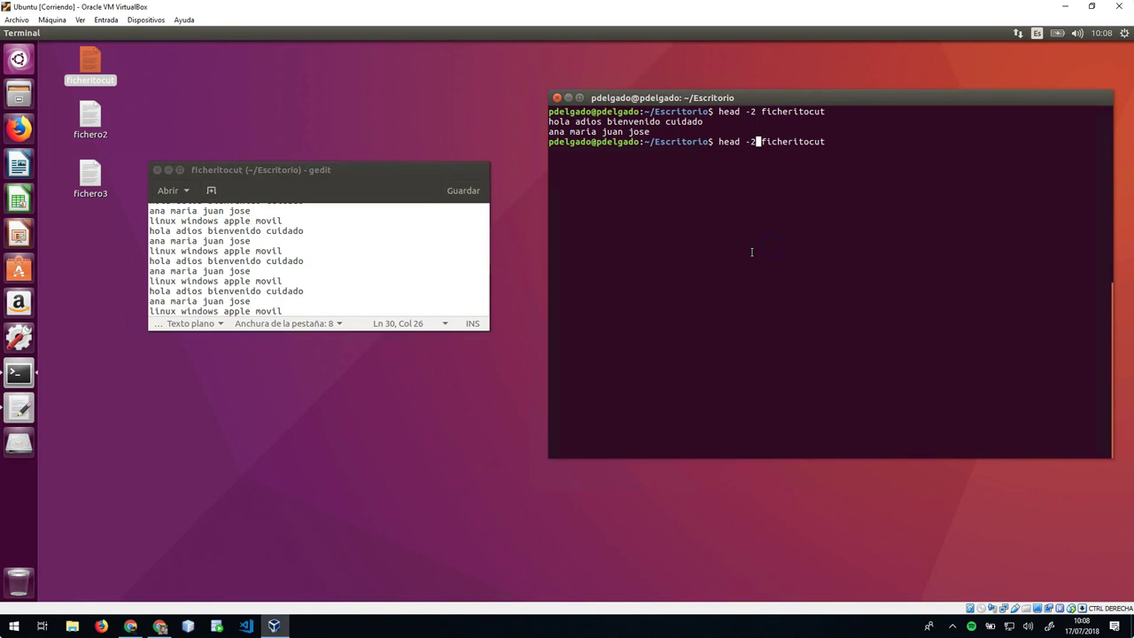
pyautogui.press('Left')
pyautogui.press('Left')
pyautogui.press('Left')
pyautogui.press('Left')
pyautogui.press('Left')
pyautogui.press('Left')
pyautogui.press('Left')
pyautogui.press('Left')
pyautogui.press('Left')
pyautogui.press('Left')
pyautogui.press('Left')
pyautogui.press('Left')
pyautogui.press('Left')
pyautogui.press('BackSpace')
pyautogui.write('7')
pyautogui.press('Return')
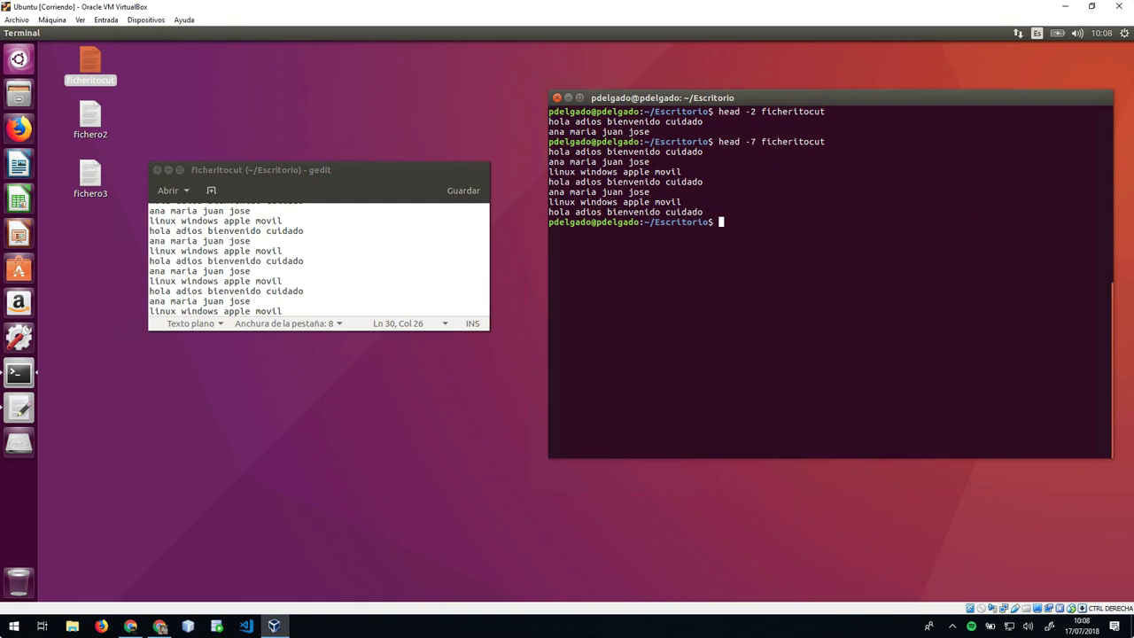
# Open both files in the pager with less ficheritocut fichero3.
pyautogui.write('less ficheri')
pyautogui.press('Tab')
pyautogui.write('fiq')
pyautogui.press('BackSpace')
pyautogui.write('chero3')
pyautogui.press('Return')
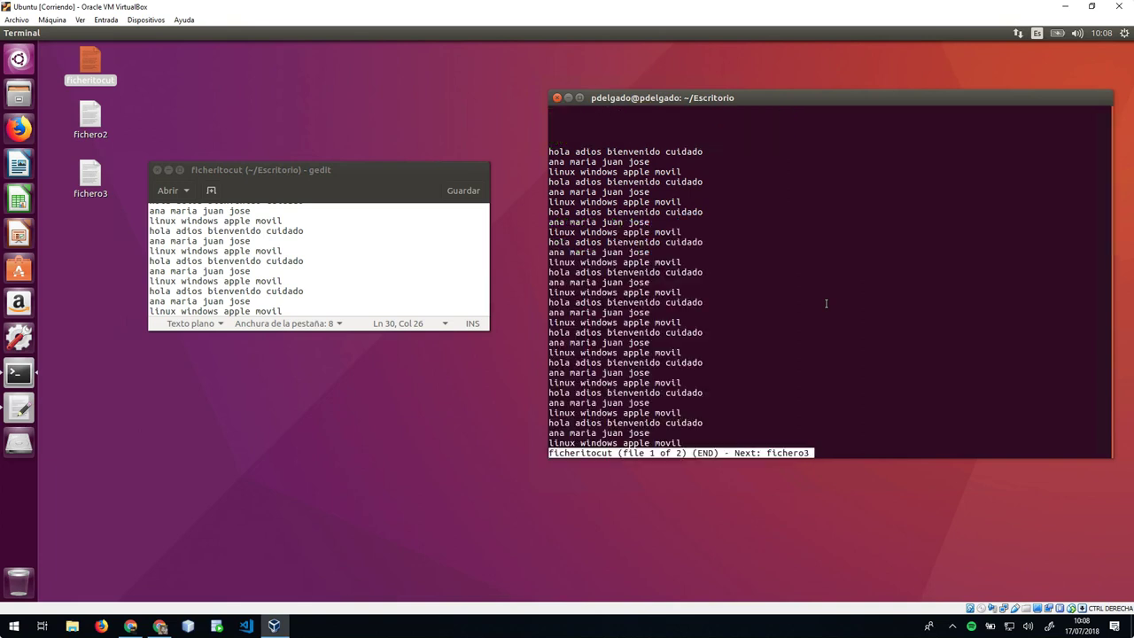
# Move through ficheritocut line by line and by page in less, and quit the pager.
pyautogui.press('Down')
pyautogui.press('Down')
pyautogui.press('Down')
pyautogui.press('Down')
pyautogui.press('Down')
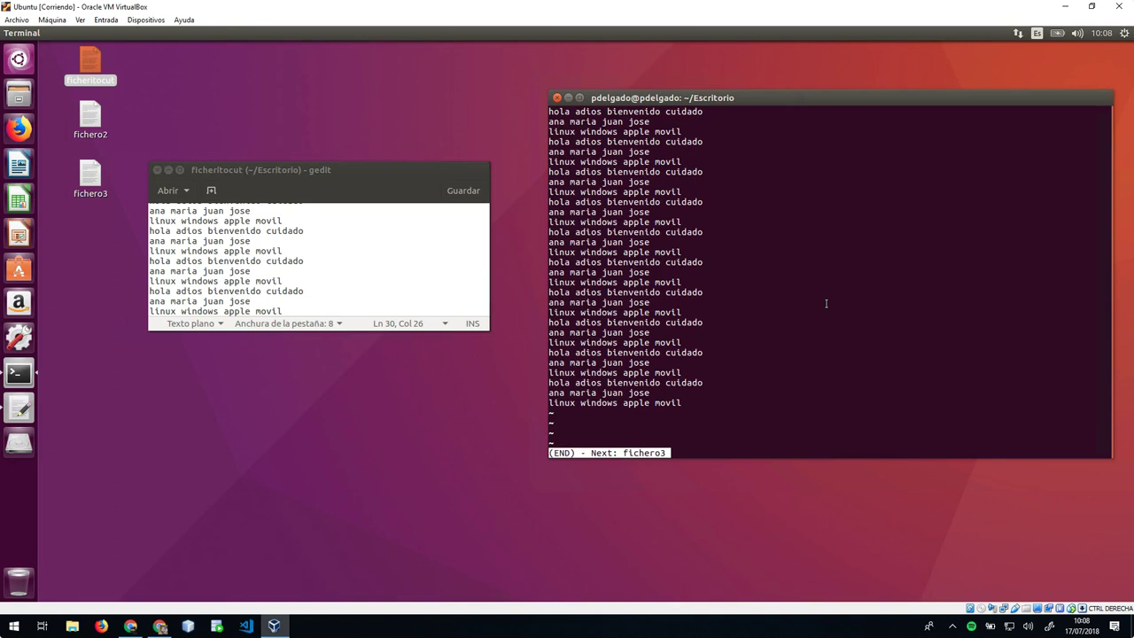
pyautogui.press('space')
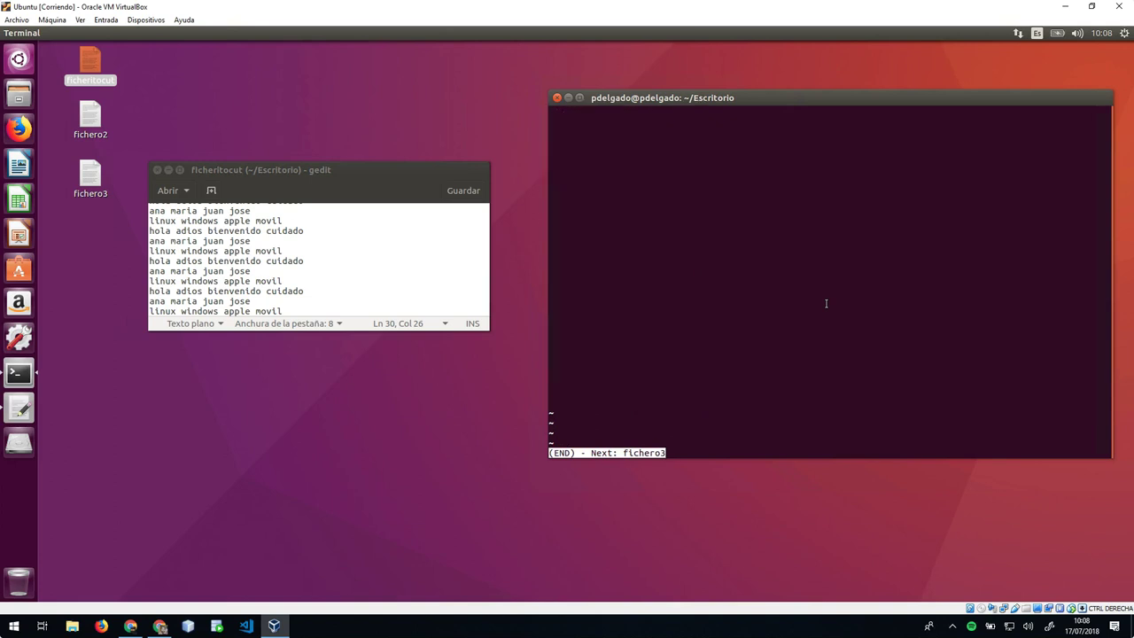
pyautogui.hotkey('ctrl', 'x')
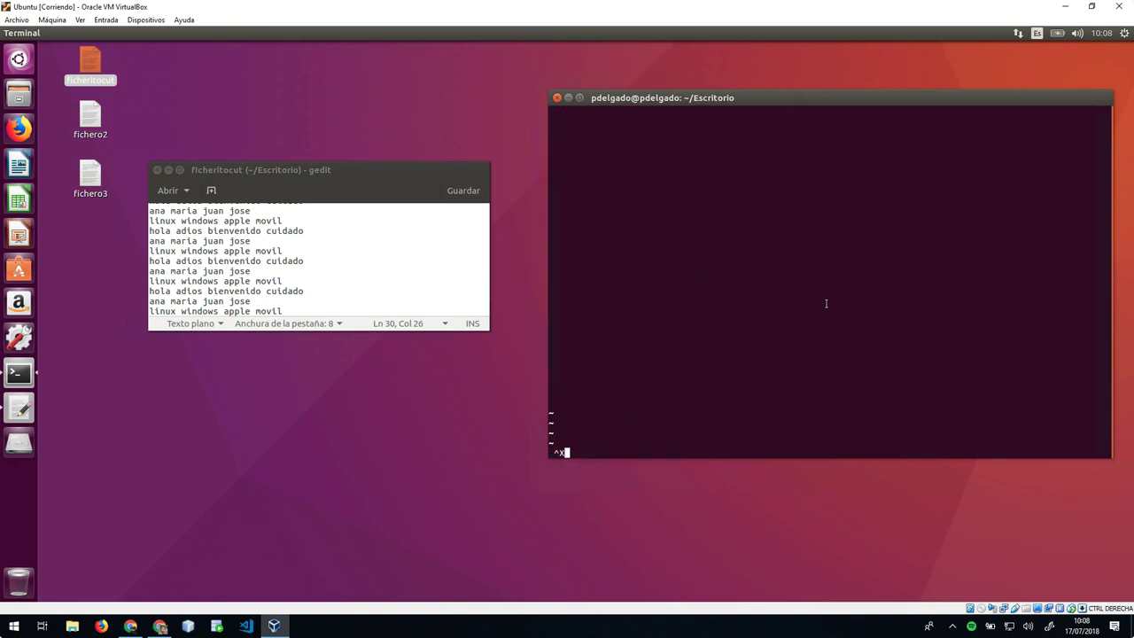
pyautogui.hotkey('ctrl', 'x')
pyautogui.write('q')
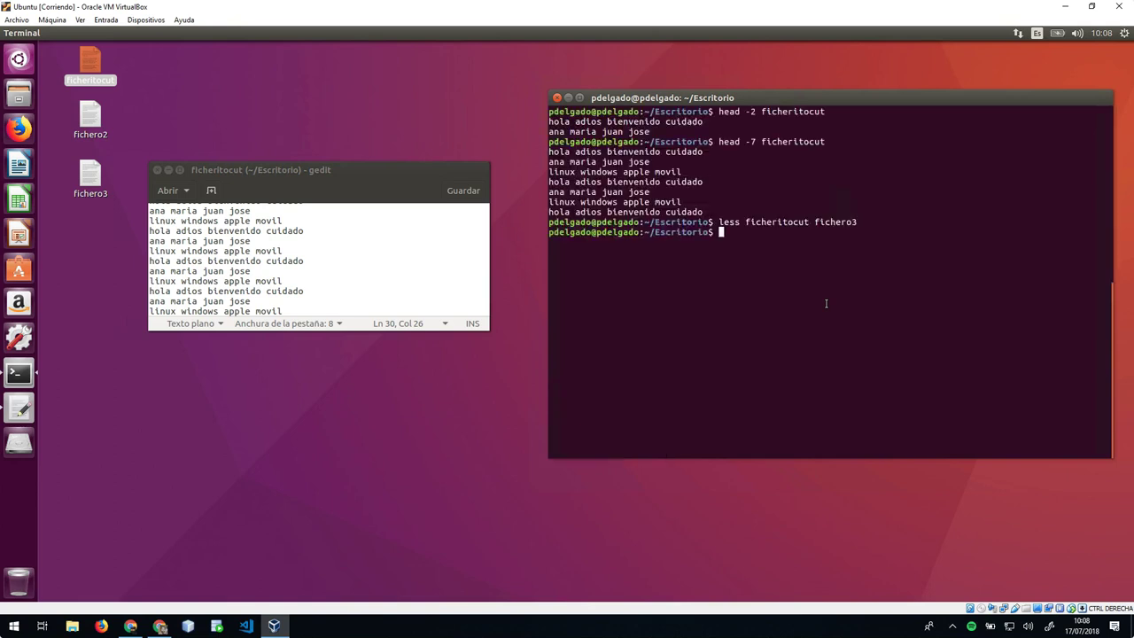
# Clear the terminal and run less ficheritocut fichero3 again.
pyautogui.write('clear')
pyautogui.press('Return')
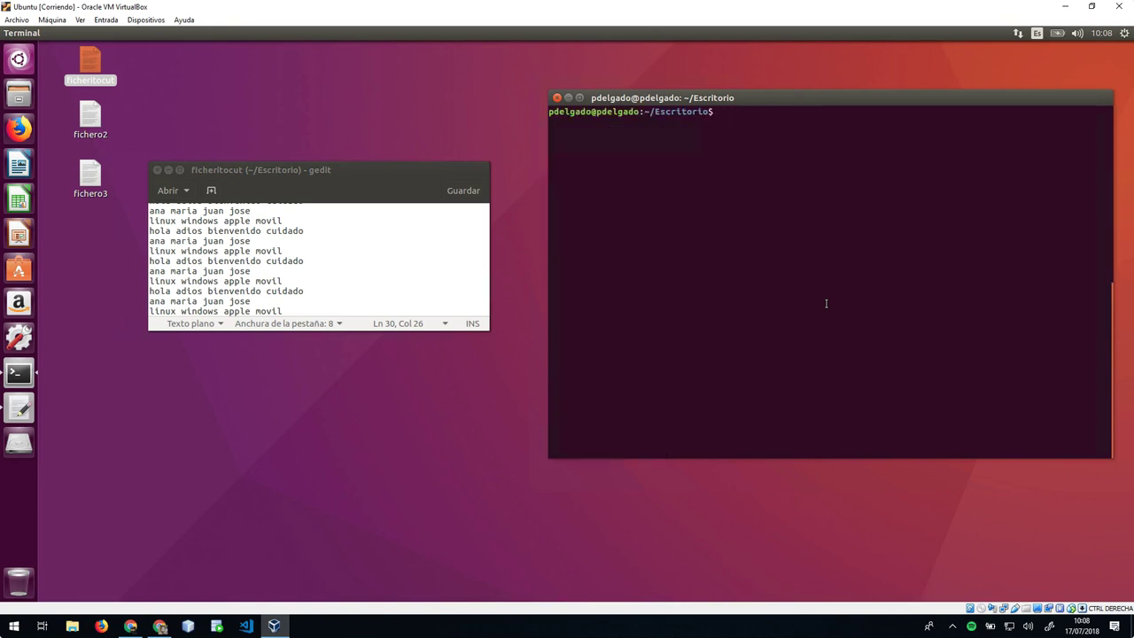
pyautogui.write('less ficheritocut fichero3')
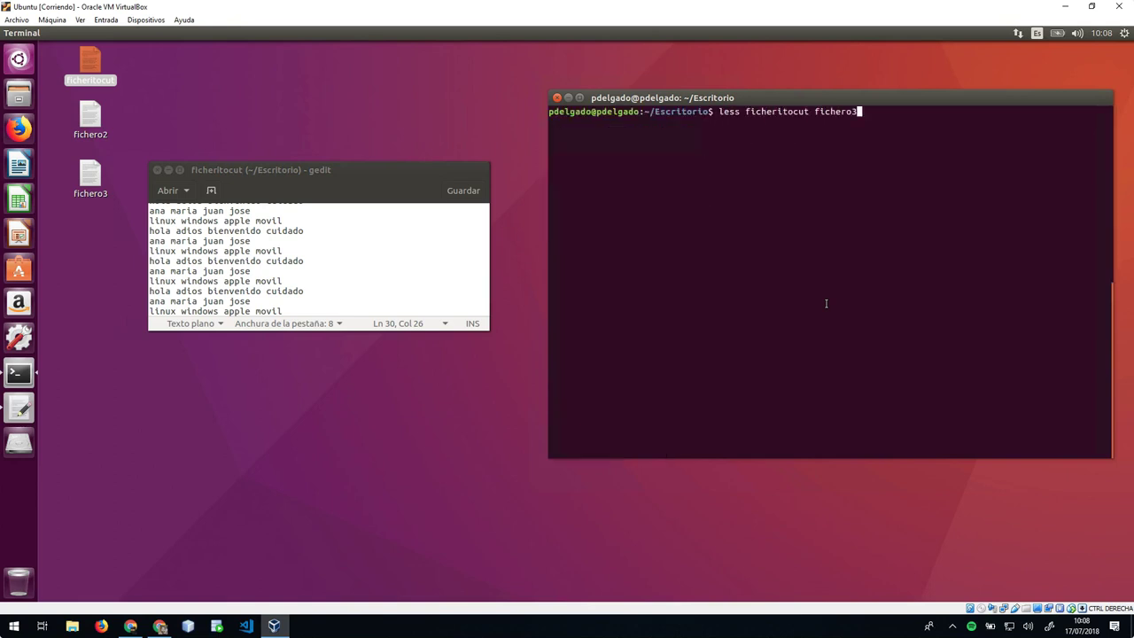
pyautogui.press('Return')
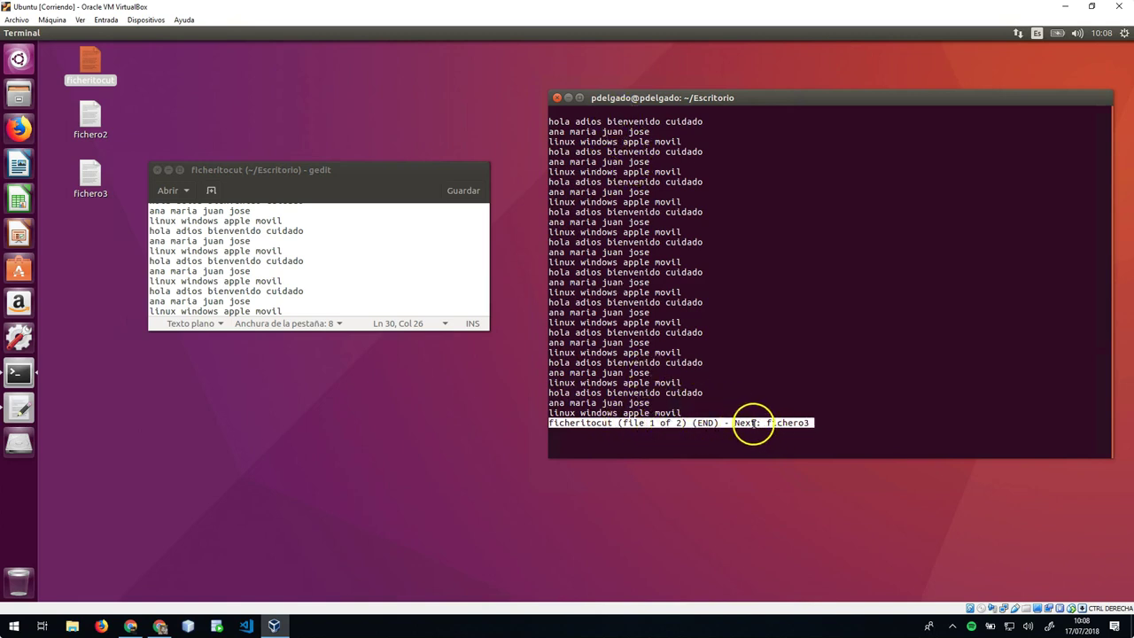
# Page past the end of ficheritocut in less and exit to the prompt.
pyautogui.press('space')
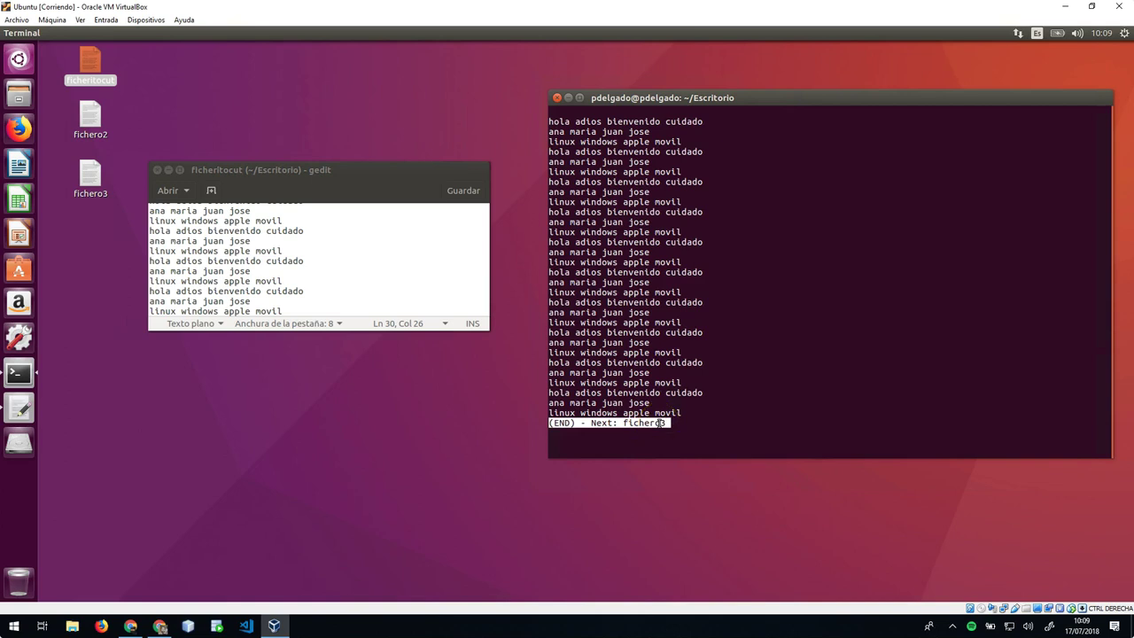
pyautogui.scroll(-1, 660, 424)
pyautogui.scroll(-2, 658, 424)
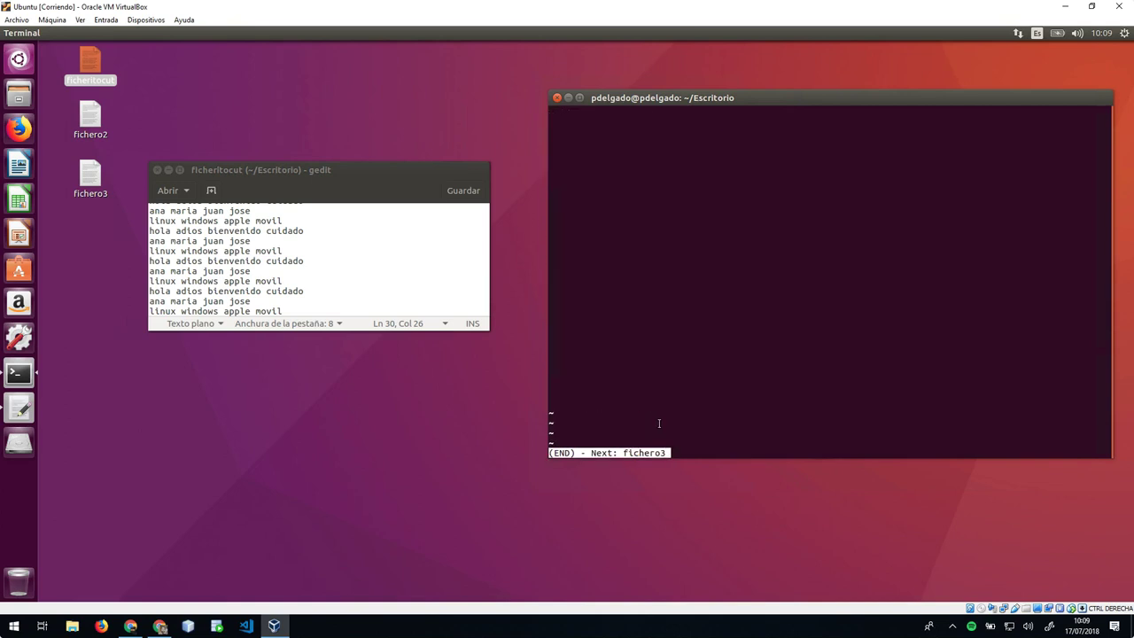
pyautogui.press('q')
# Clear the terminal and display both files with more ficheritocut fichero3.
pyautogui.write('clear')
pyautogui.press('Return')
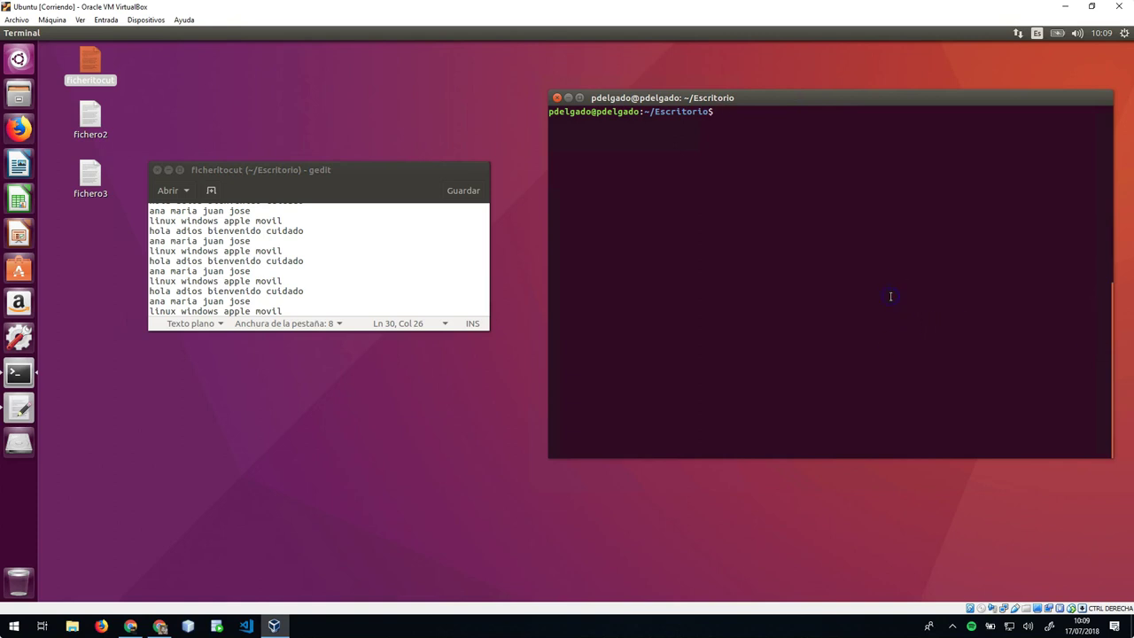
pyautogui.write('more ficheri')
pyautogui.press('Tab')
pyautogui.write('fichero3')
pyautogui.press('Return')
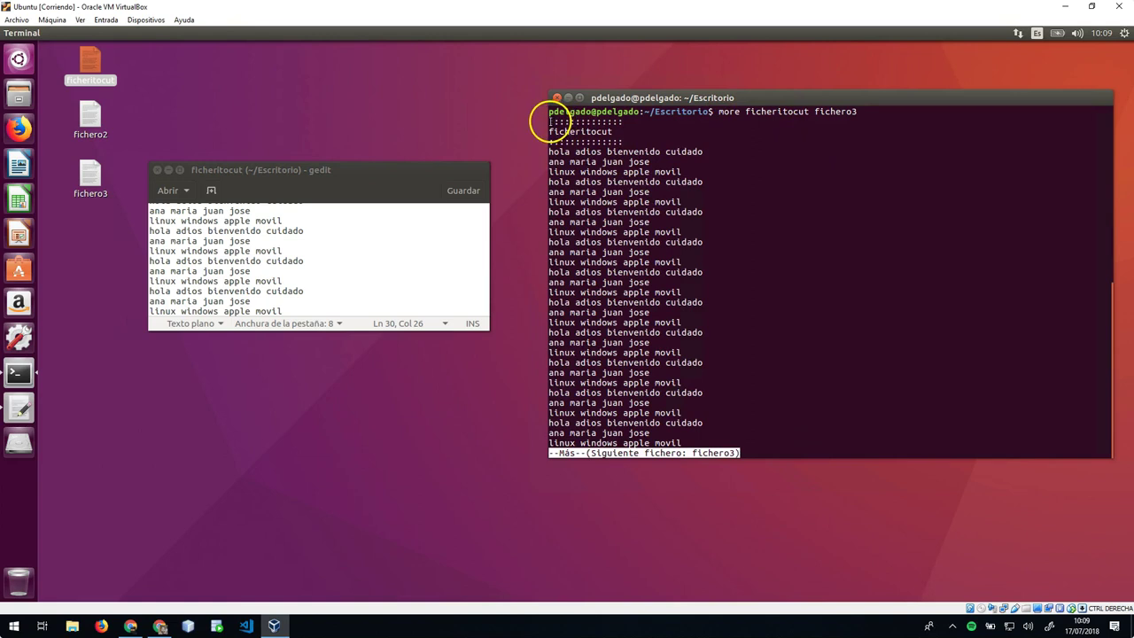
# Continue from ficheritocut into fichero3 in more and advance line by line to the end.
pyautogui.press('space')
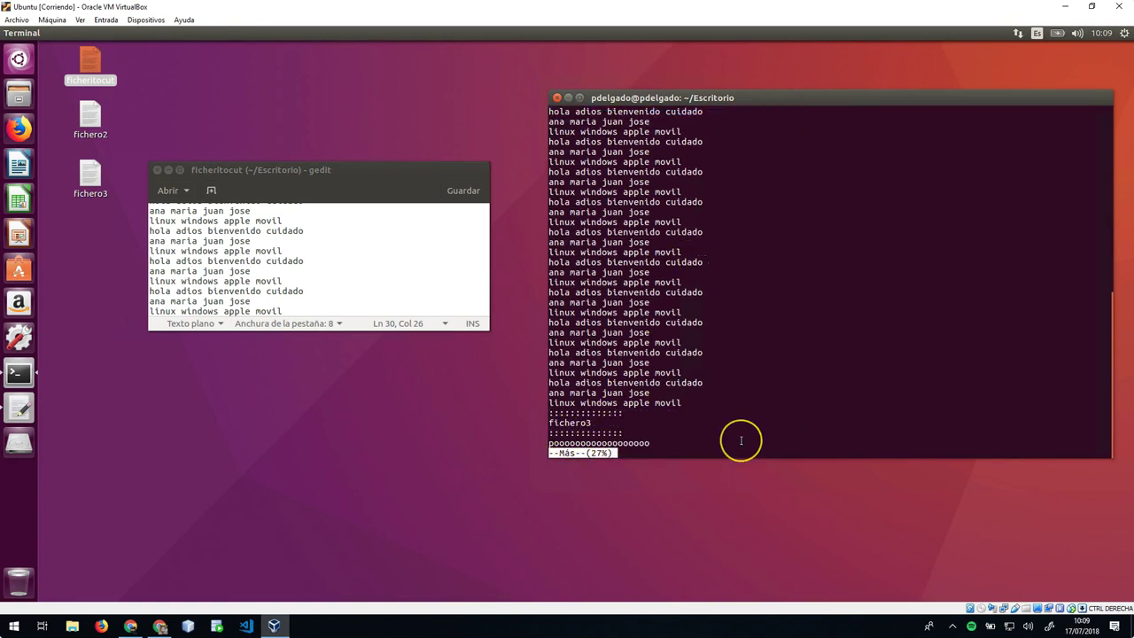
pyautogui.press('Return')
pyautogui.press('Return')
pyautogui.press('Return')
pyautogui.press('Return')
pyautogui.press('Return')
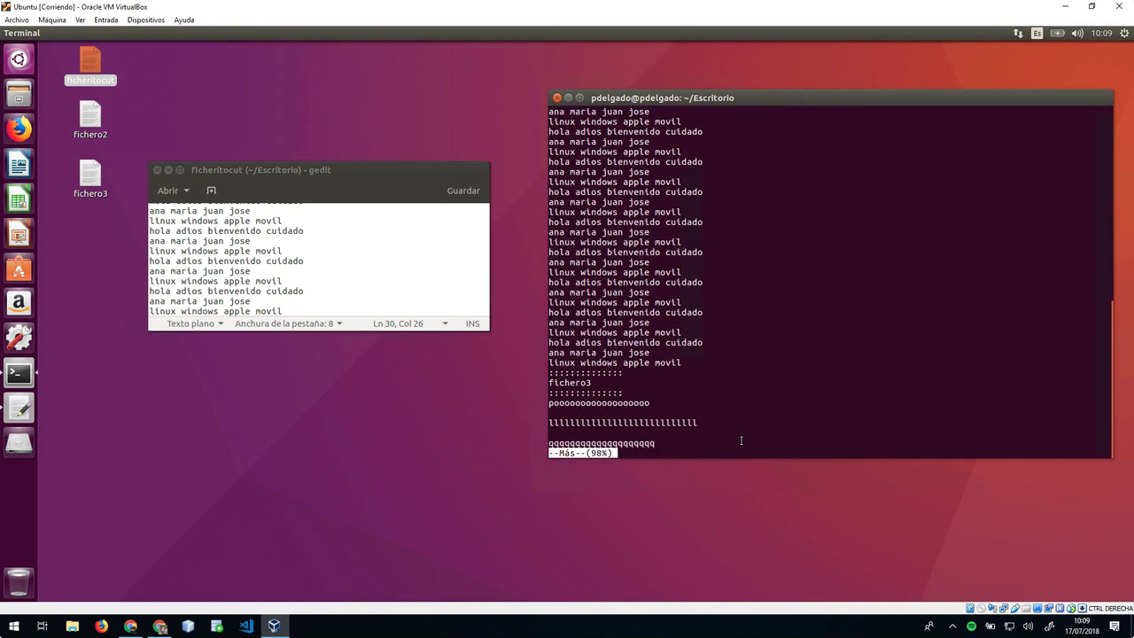
pyautogui.click(751, 442)
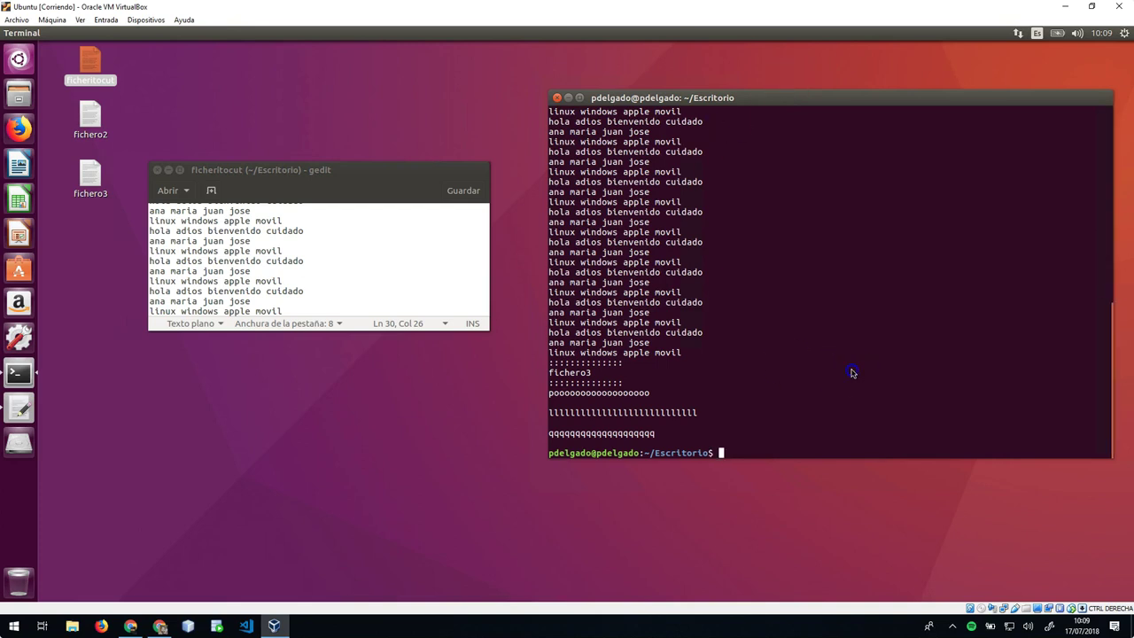
# Clear the terminal and display the lines of ficheritocut in alphabetical order with sort.
pyautogui.write('clear')
pyautogui.press('Return')
pyautogui.write('sort ficheri')
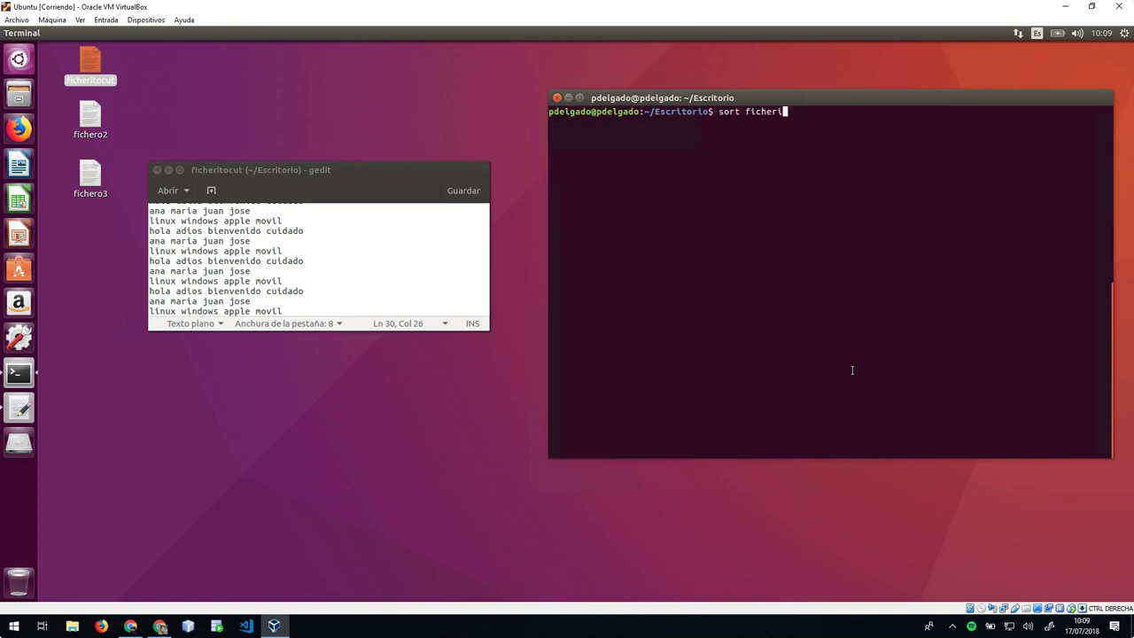
pyautogui.press('Tab')
pyautogui.press('Return')
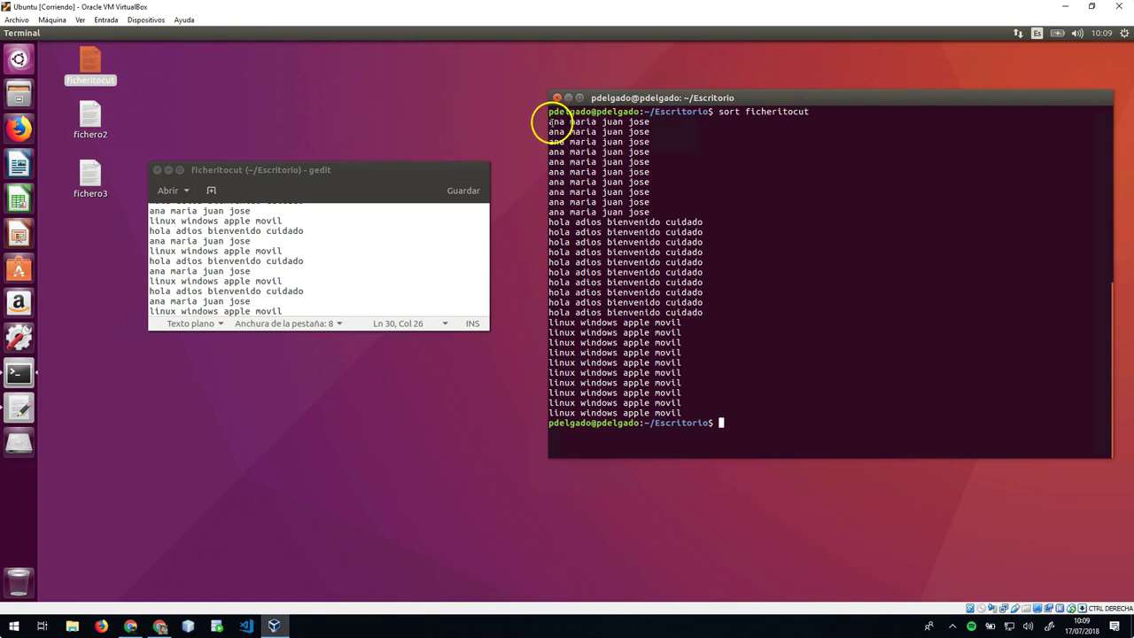
# Examine how the sort output groups the lines by their first letter, highlighting the ana and hola blocks.
pyautogui.moveTo(549, 121); pyautogui.dragTo(655, 213)
pyautogui.click(618, 229)
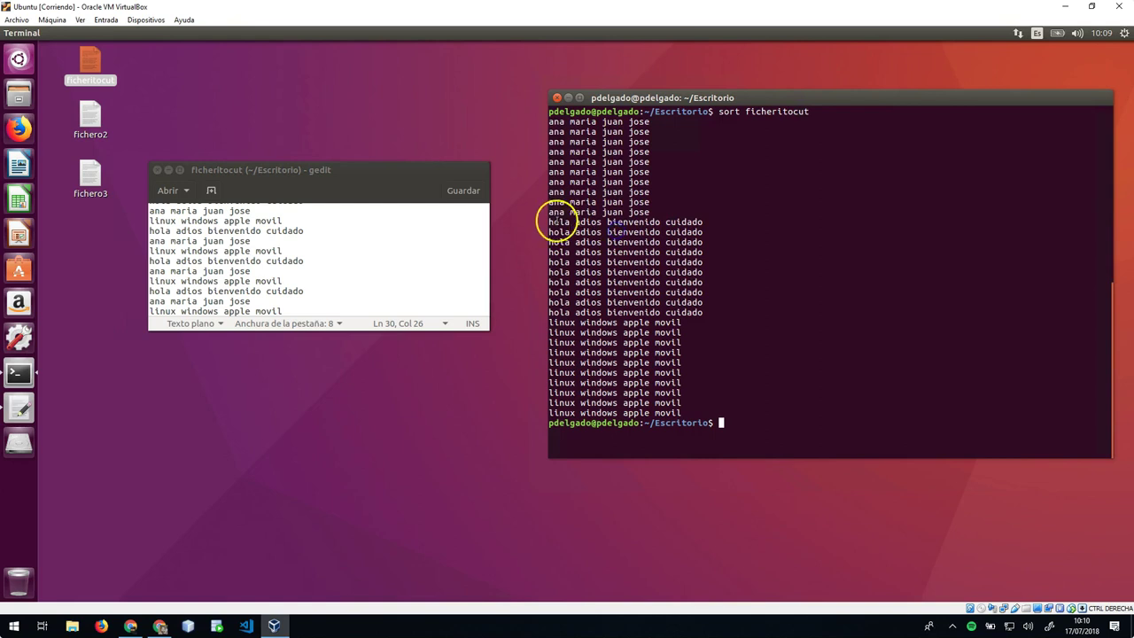
pyautogui.moveTo(549, 223); pyautogui.dragTo(552, 324)
pyautogui.click(551, 325)
pyautogui.click(711, 335)
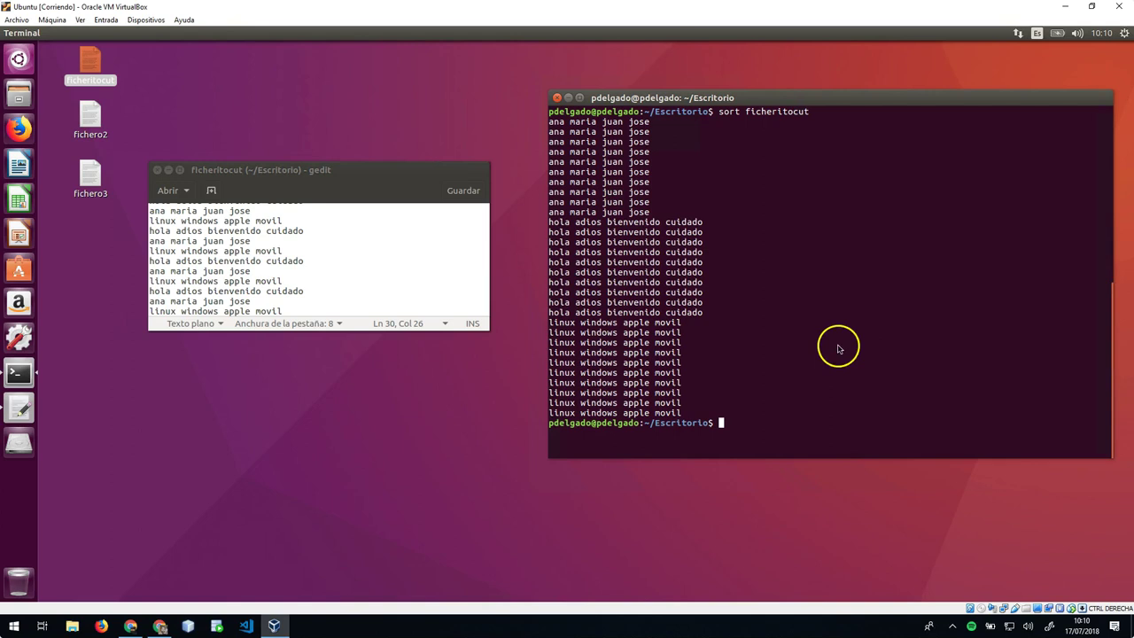
# Clear the terminal and change to the ../Descargas/ directory.
pyautogui.write('clear')
pyautogui.press('Return')
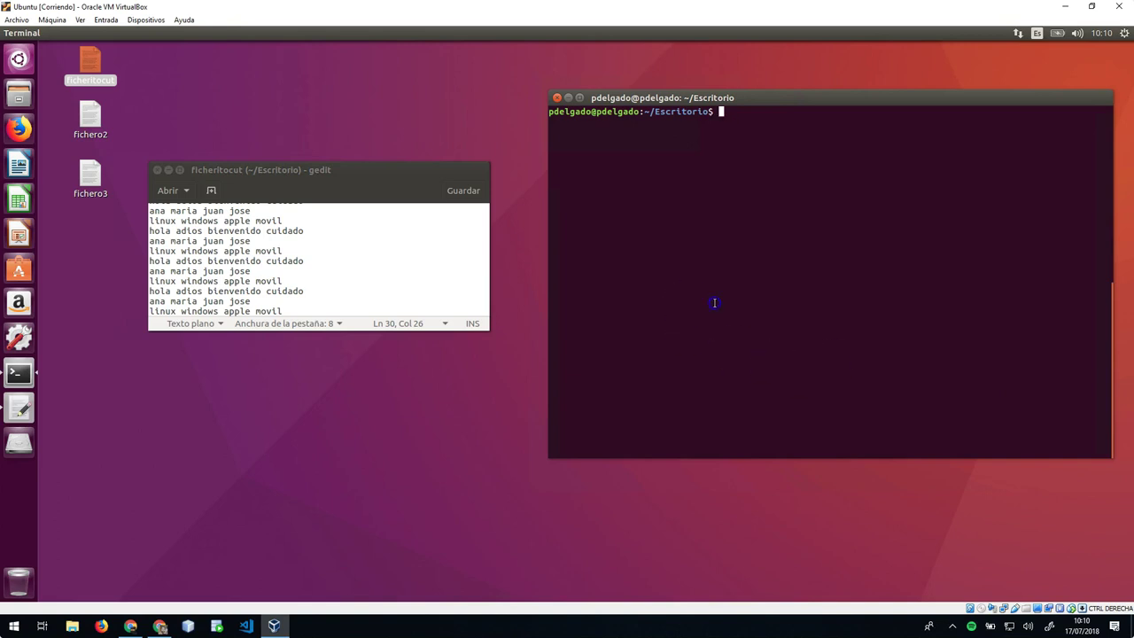
pyautogui.write('cd ../D')
pyautogui.press('Tab')
pyautogui.press('Tab')
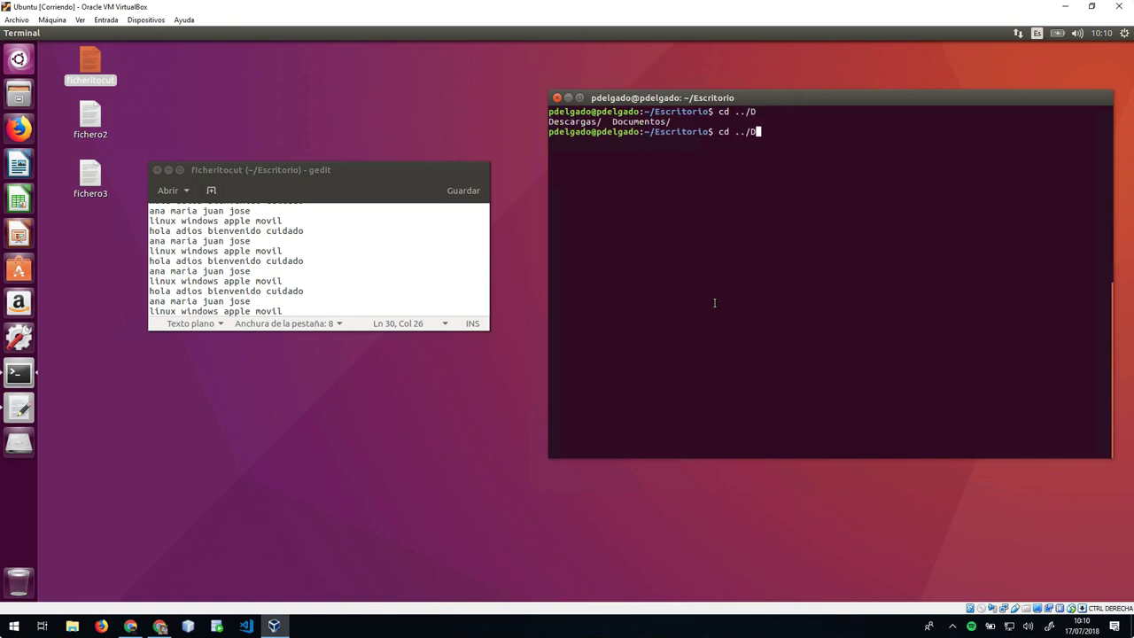
pyautogui.write('e')
pyautogui.press('Tab')
pyautogui.press('Return')
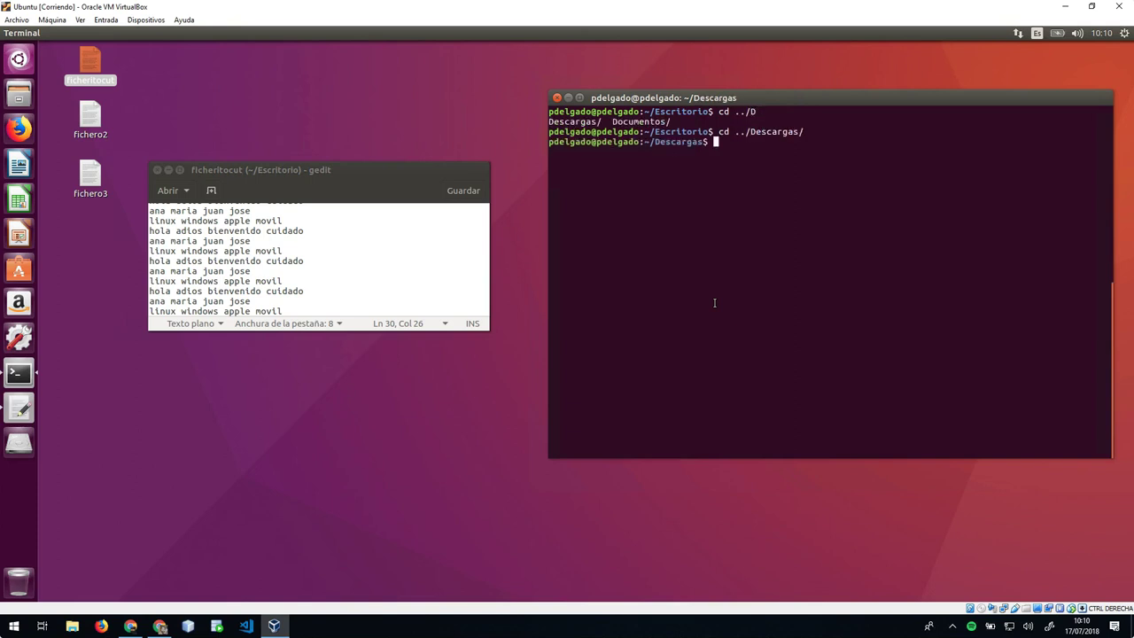
# List the contents of Descargas, first with ls and again in long format with ls -l.
pyautogui.write('ls')
pyautogui.press('Return')
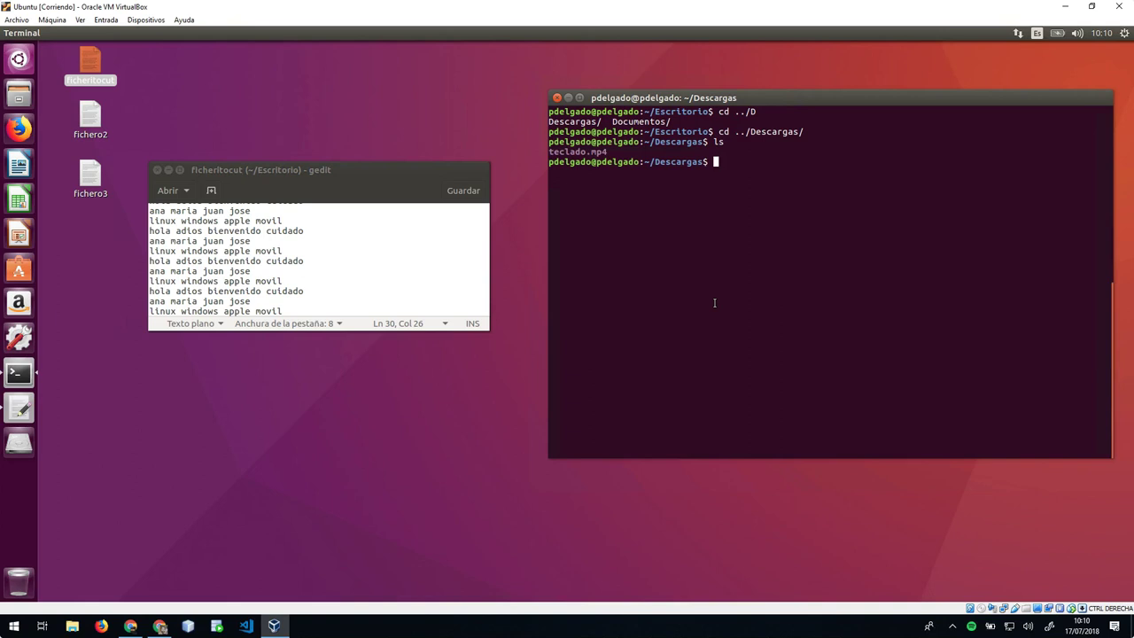
pyautogui.write('ls -l')
pyautogui.press('Return')
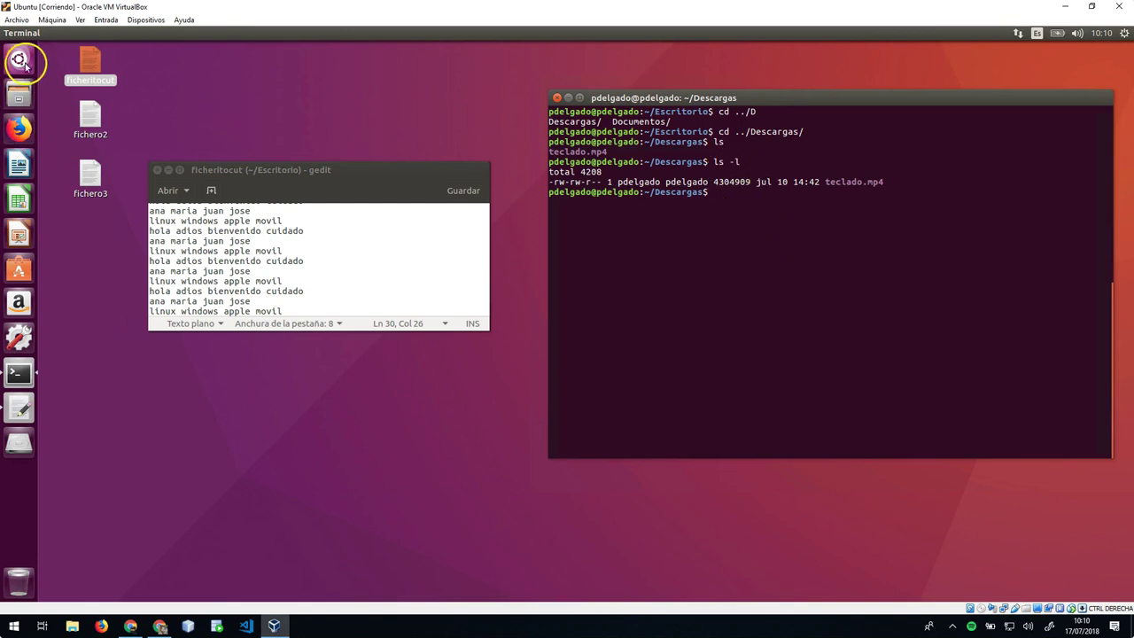
# Open the Descargas folder in the file manager, check the size of teclado.mp4, and minimize the window.
pyautogui.click(19, 93)
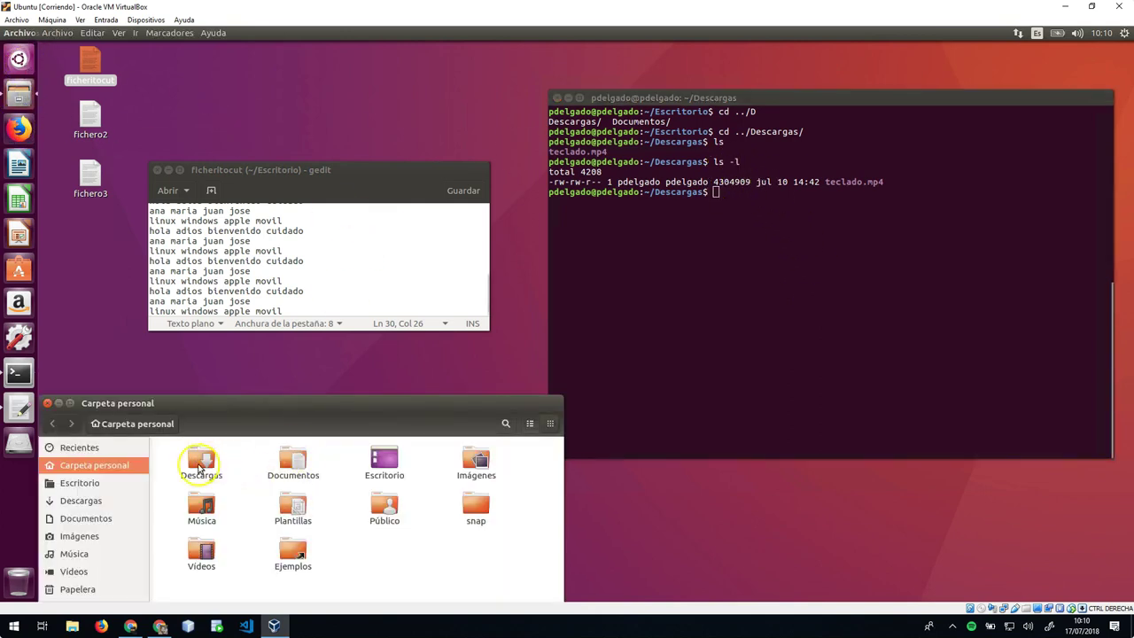
pyautogui.doubleClick(200, 467)
pyautogui.click(201, 460)
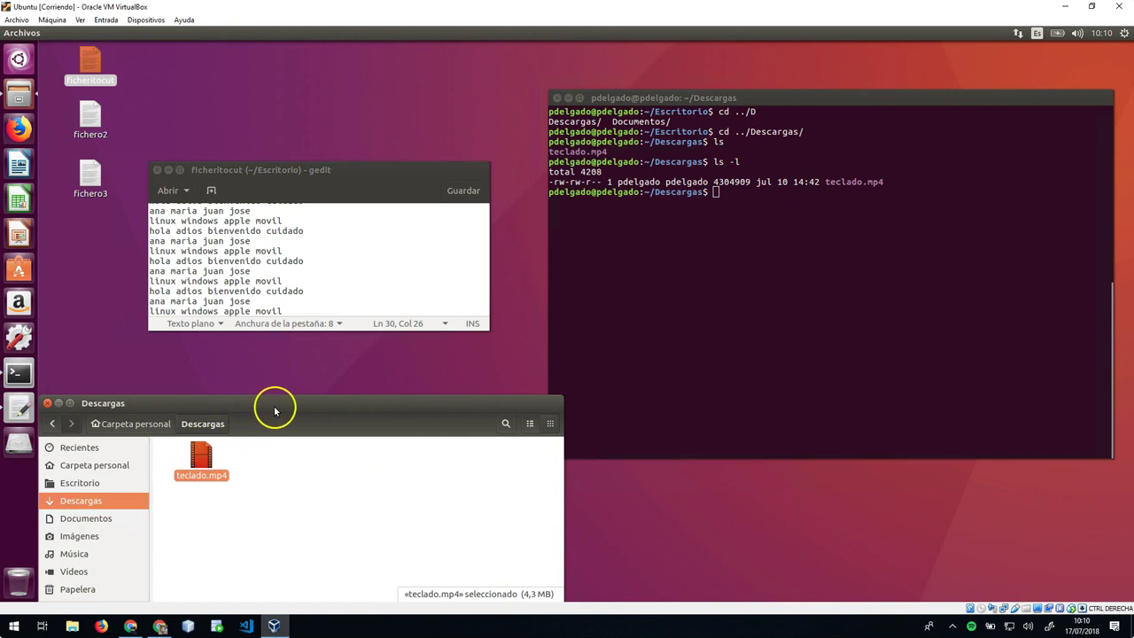
pyautogui.click(57, 405)
# Clear the terminal and split teclado.mp4 into 1 MB pieces with the prefix partesteclado- using split -b 1m.
pyautogui.write('clea')
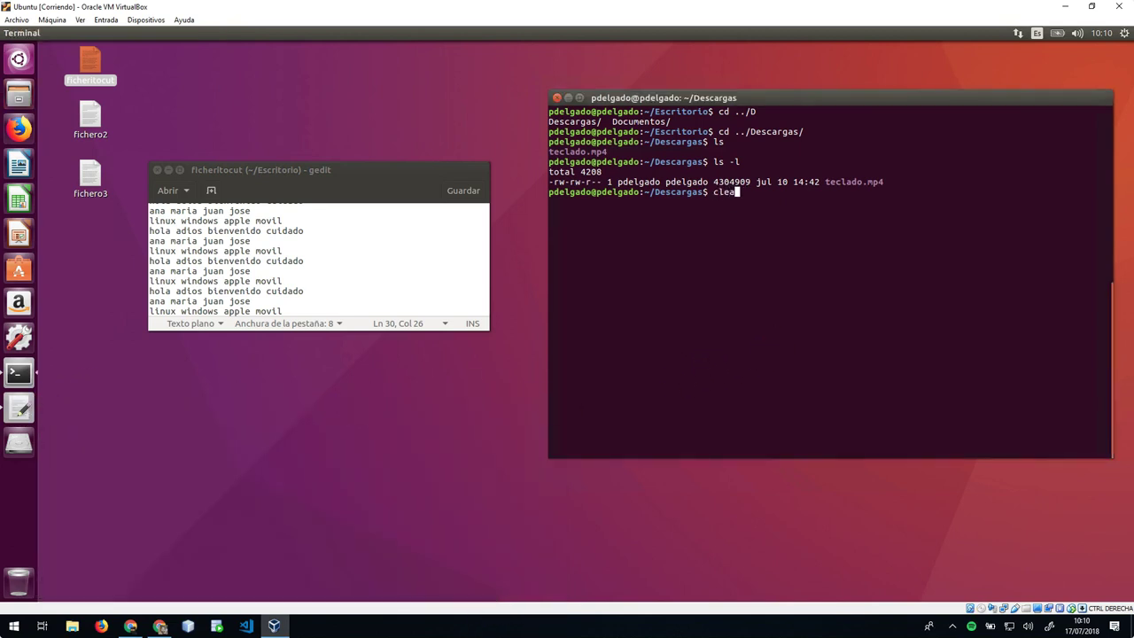
pyautogui.write('r')
pyautogui.press('Return')
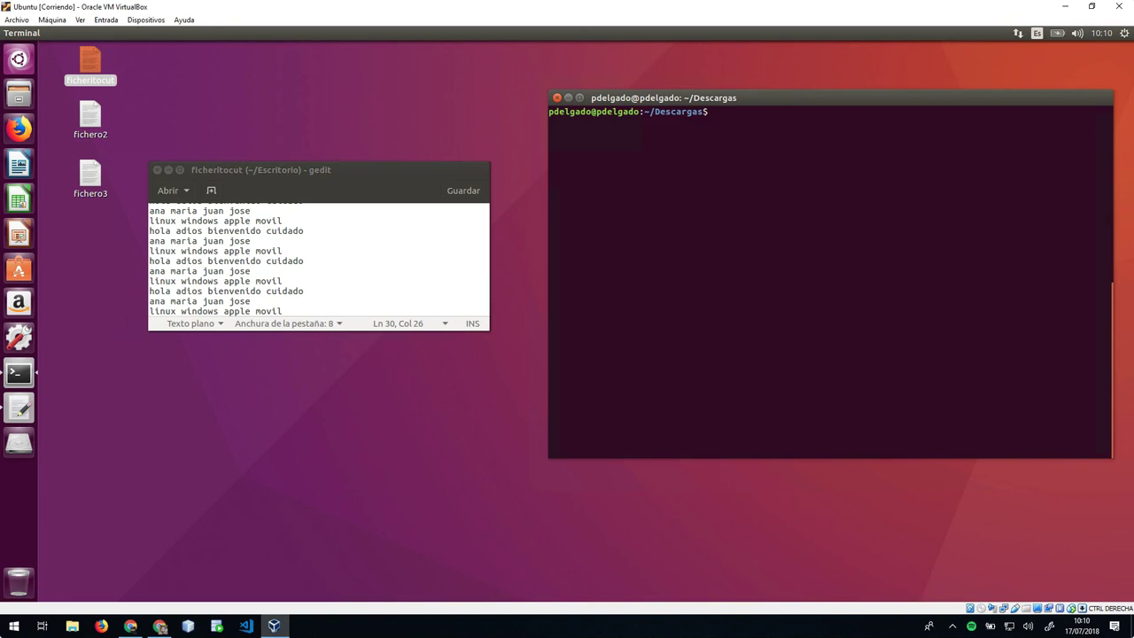
pyautogui.write('split -b 1m')
pyautogui.write('tec')
pyautogui.press('Tab')
pyautogui.write('partesteclado')
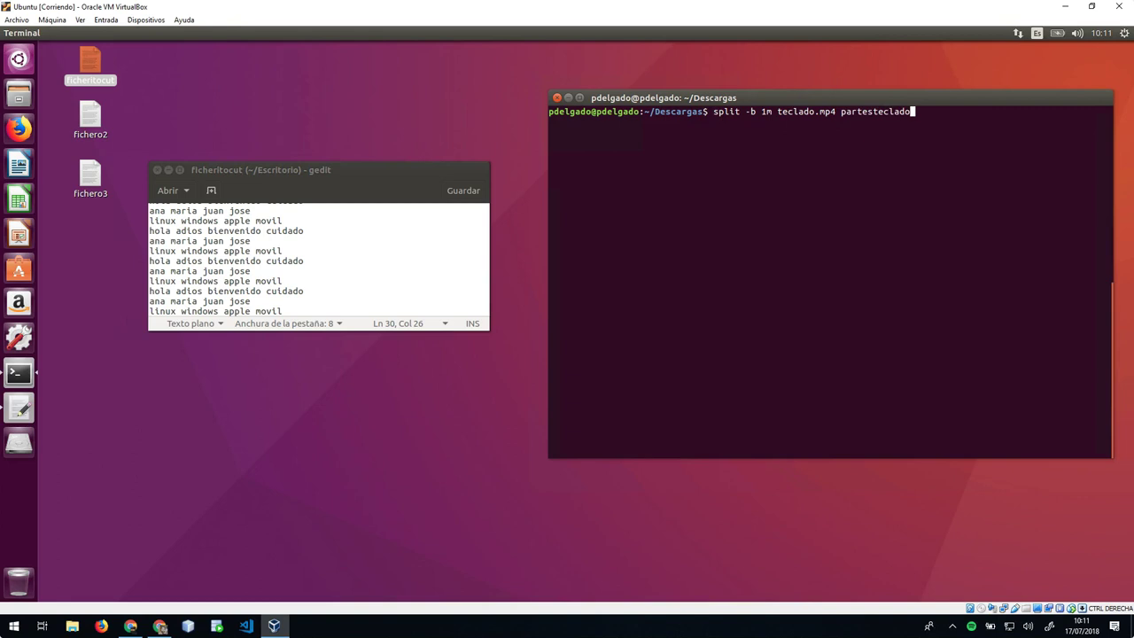
pyautogui.write('-')
pyautogui.press('Return')
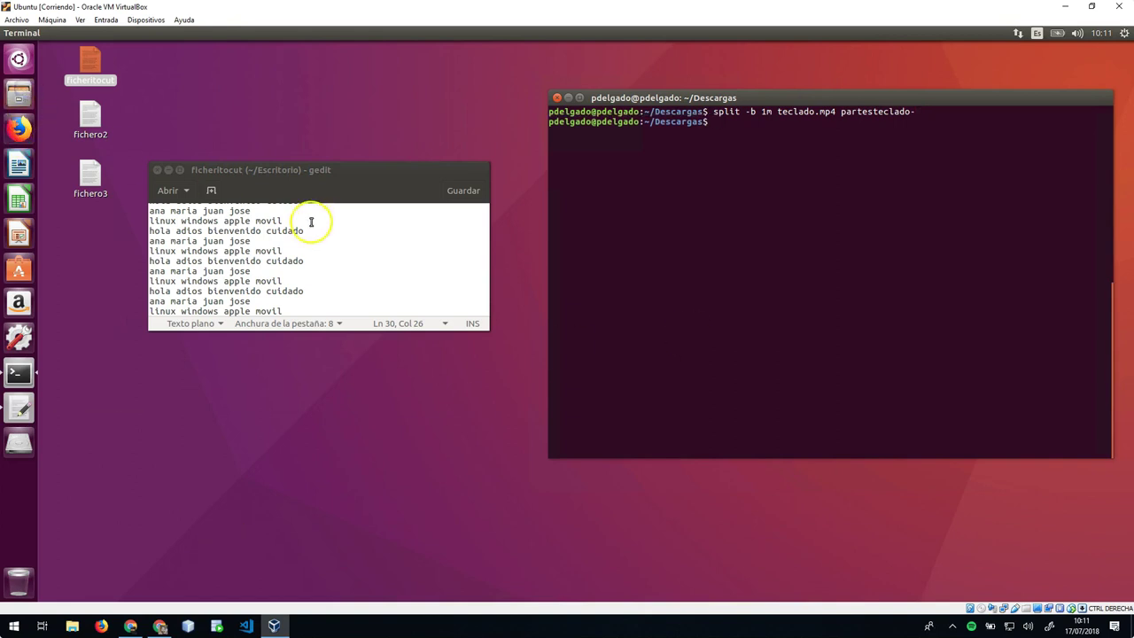
# Bring the Descargas folder window back into view and compare the sizes of teclado.mp4 and the partesteclado- pieces.
pyautogui.doubleClick(201, 456)
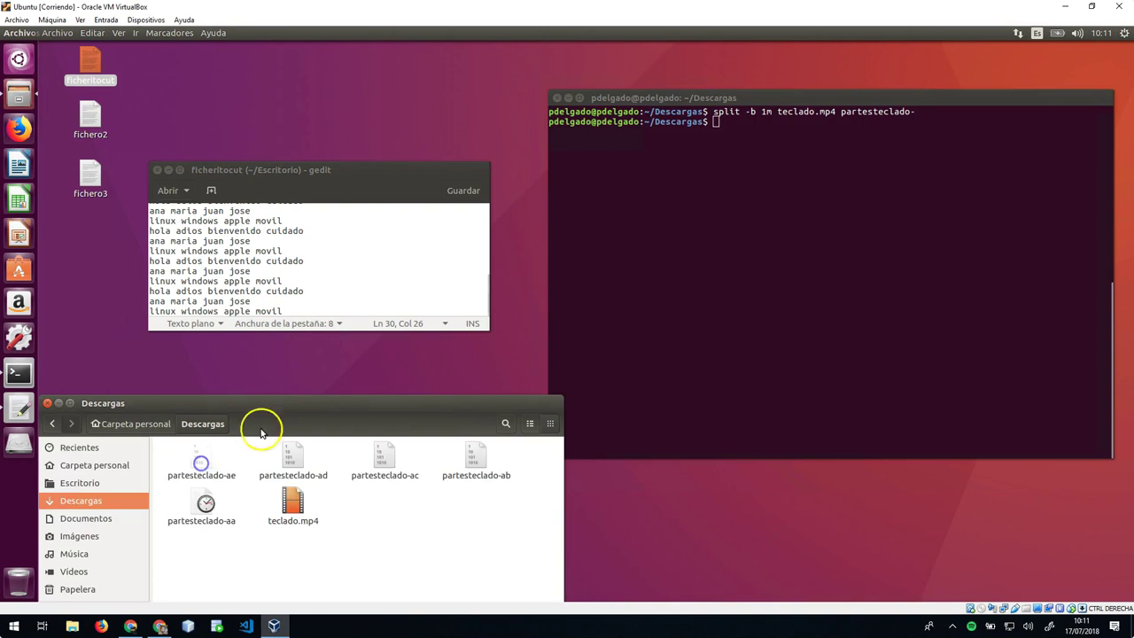
pyautogui.moveTo(274, 407); pyautogui.dragTo(249, 243)
pyautogui.click(276, 341)
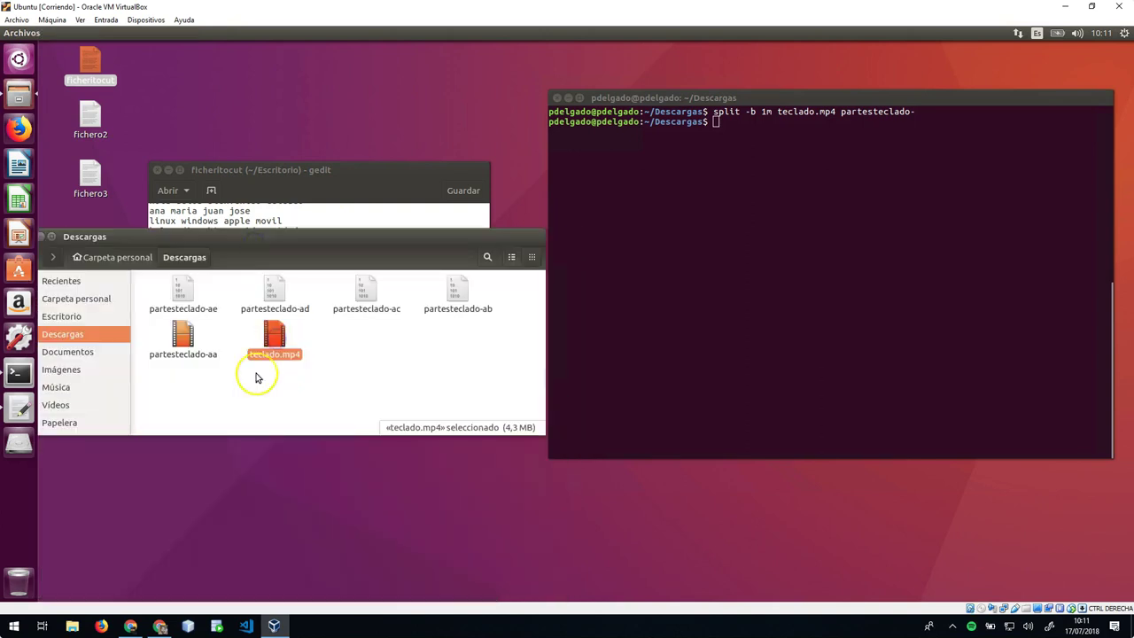
pyautogui.click(184, 294)
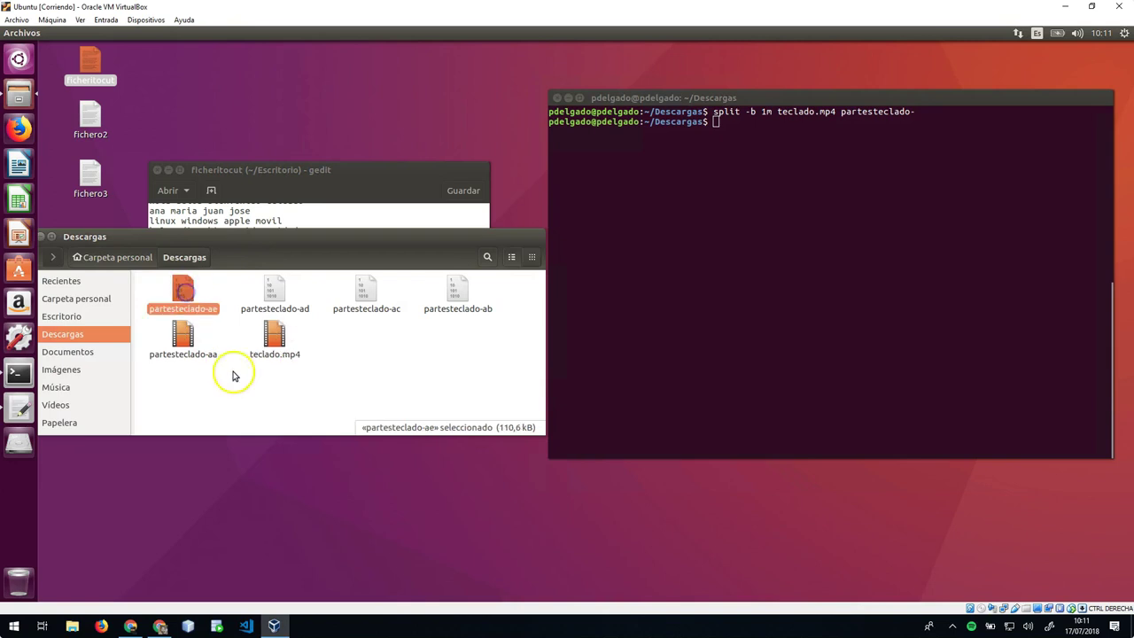
pyautogui.click(284, 296)
pyautogui.click(359, 297)
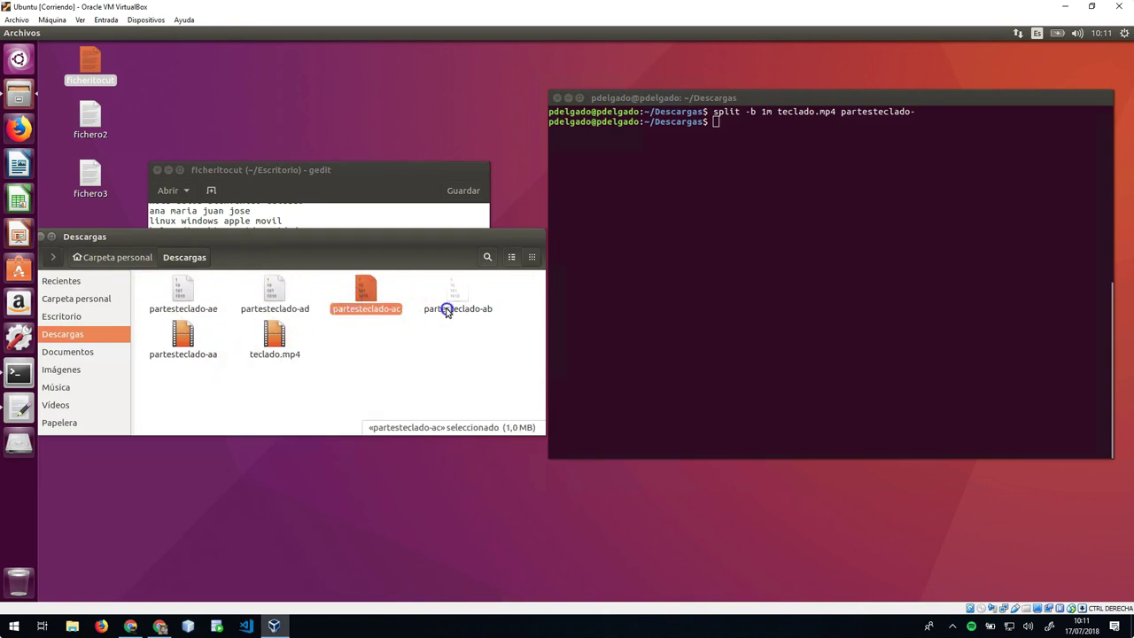
pyautogui.click(447, 310)
pyautogui.click(177, 347)
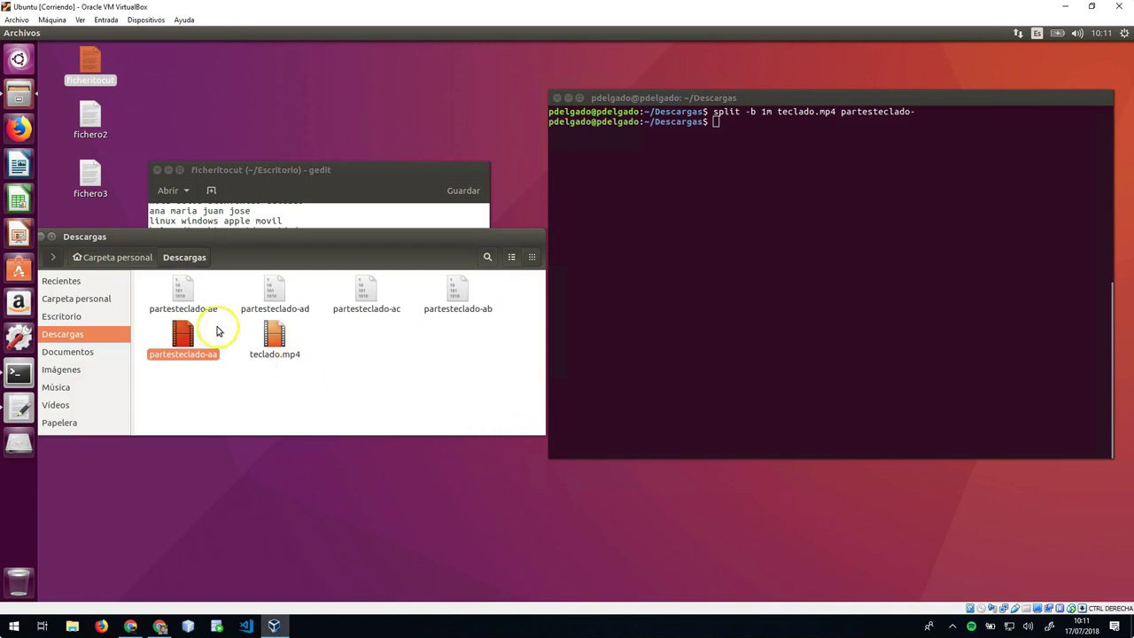
pyautogui.click(188, 295)
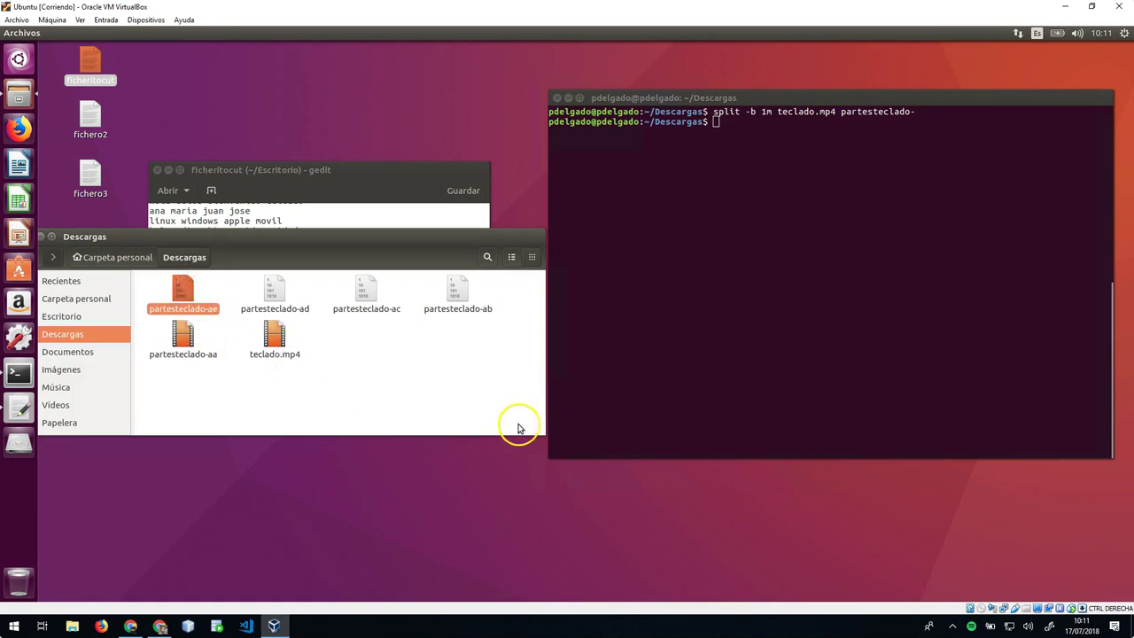
pyautogui.click(276, 341)
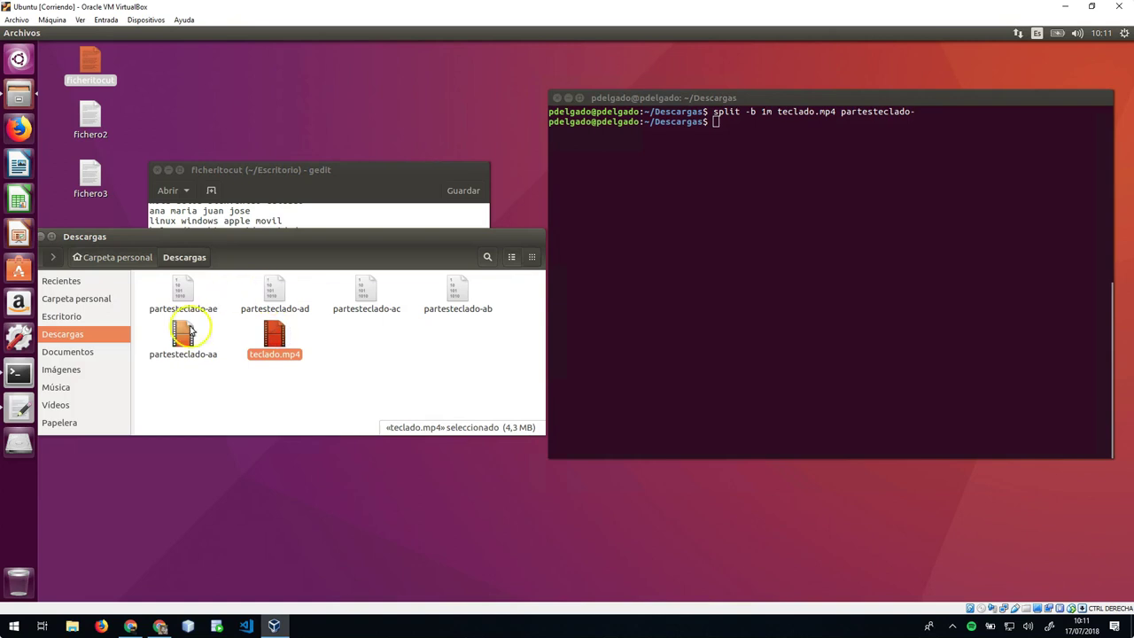
pyautogui.click(188, 330)
pyautogui.click(273, 292)
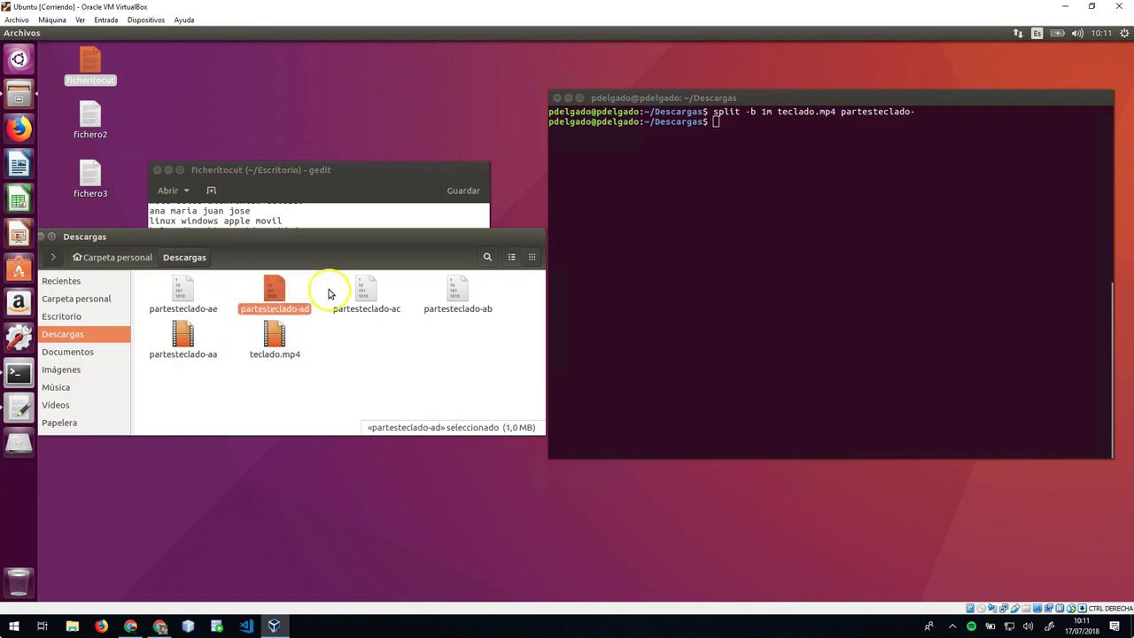
pyautogui.click(368, 292)
pyautogui.click(456, 292)
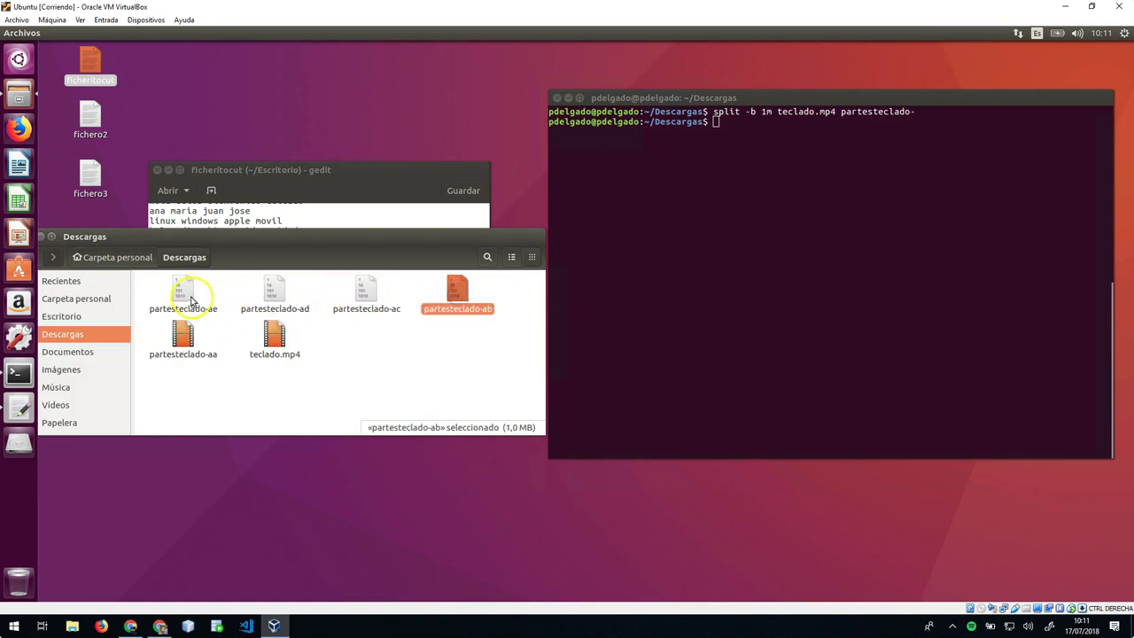
pyautogui.click(188, 299)
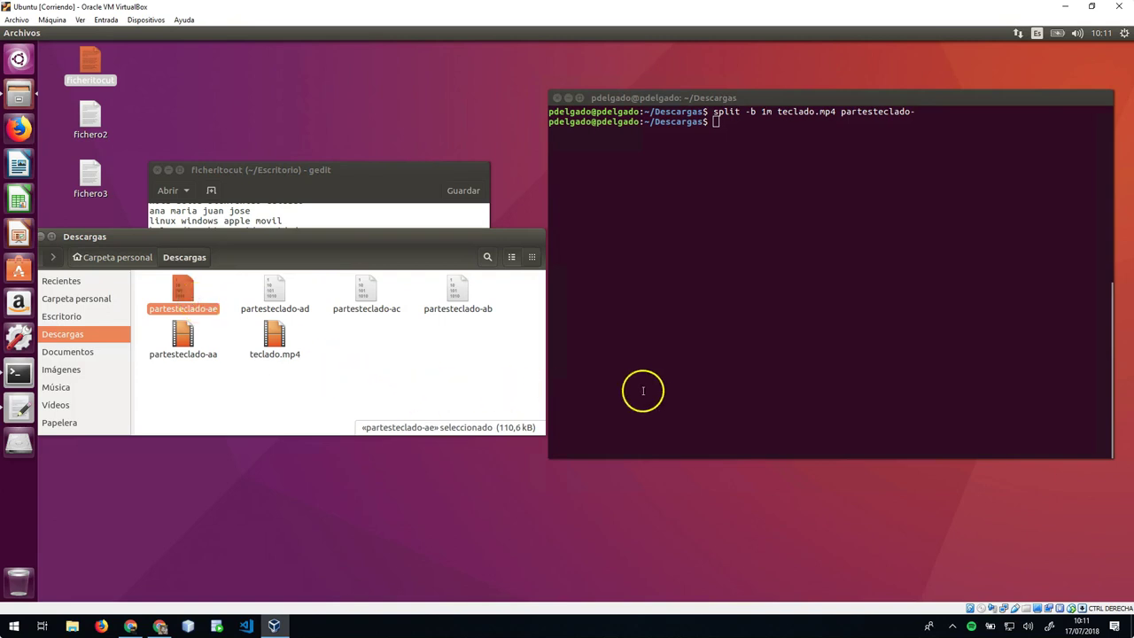
# Join the pieces with cat partesteclado-a* > sonidosteclado.mp4 and check the new file's size in the Descargas folder.
pyautogui.click(710, 383)
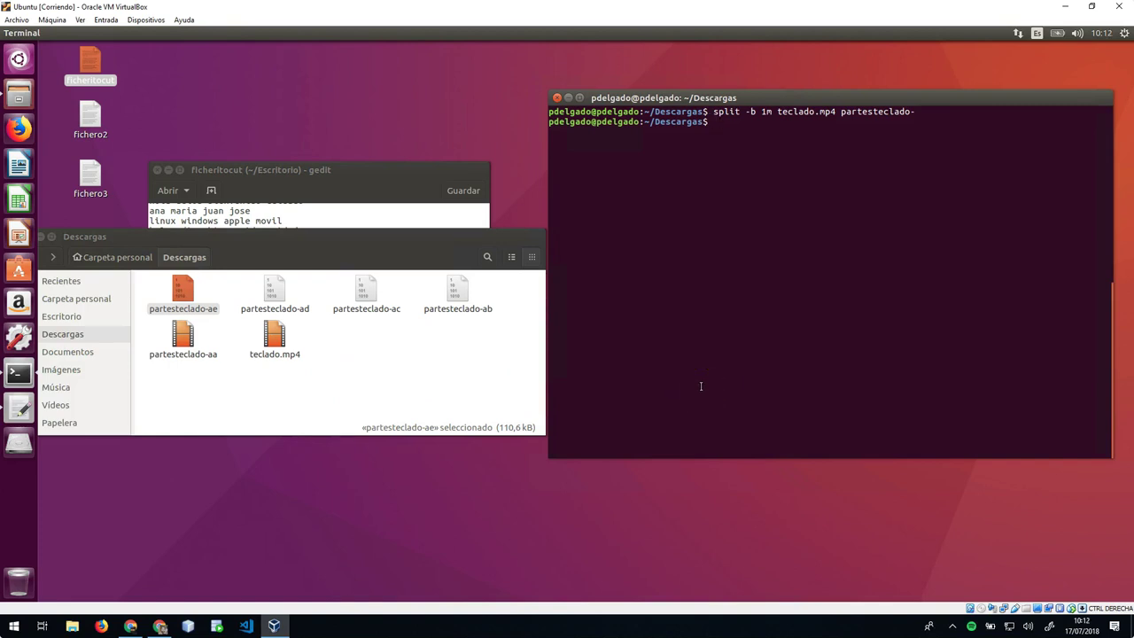
pyautogui.write('cat pa')
pyautogui.press('Tab')
pyautogui.write('* > sonidosteclado.mp4')
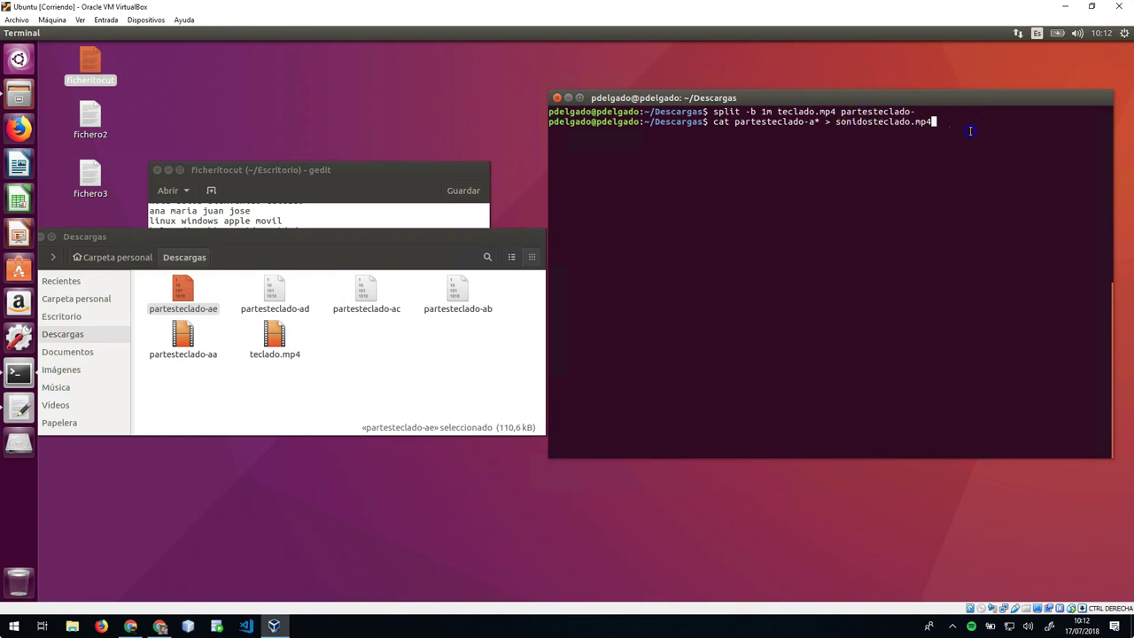
pyautogui.press('Return')
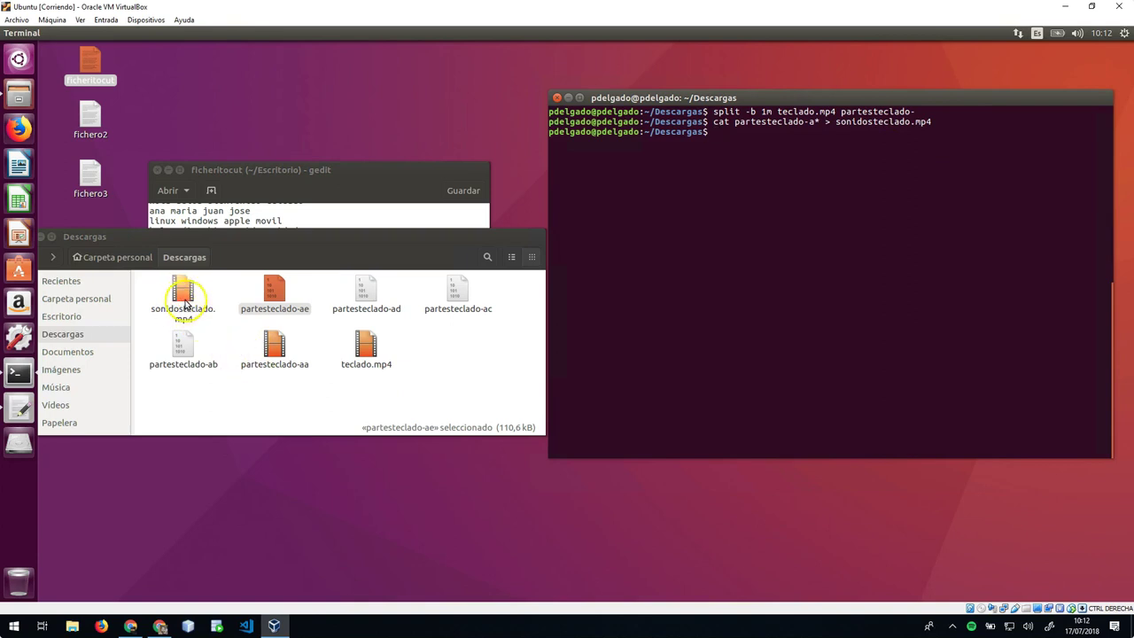
pyautogui.click(183, 302)
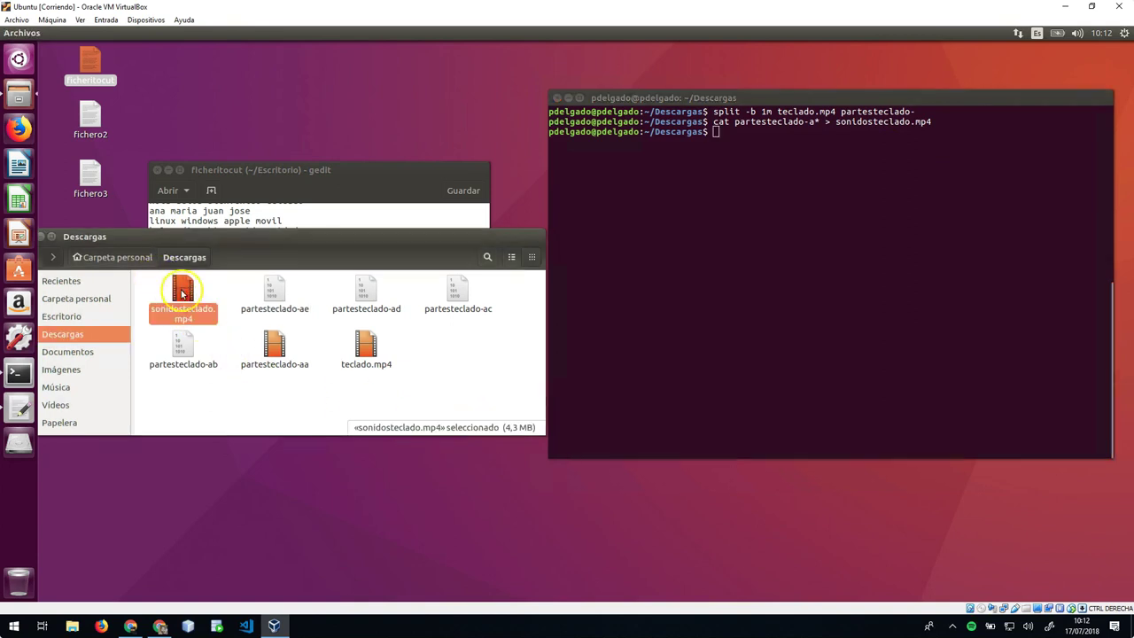
# Return to the terminal, change to the ../Escritorio directory, and clear the screen.
pyautogui.click(801, 386)
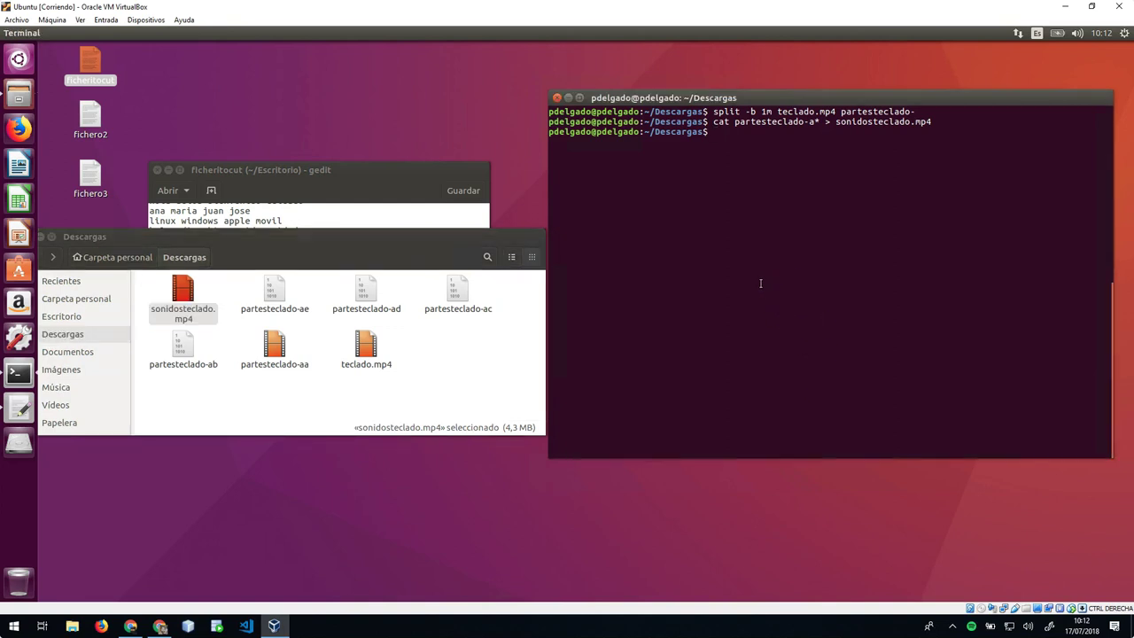
pyautogui.write('clea')
pyautogui.write('r')
pyautogui.press('Return')
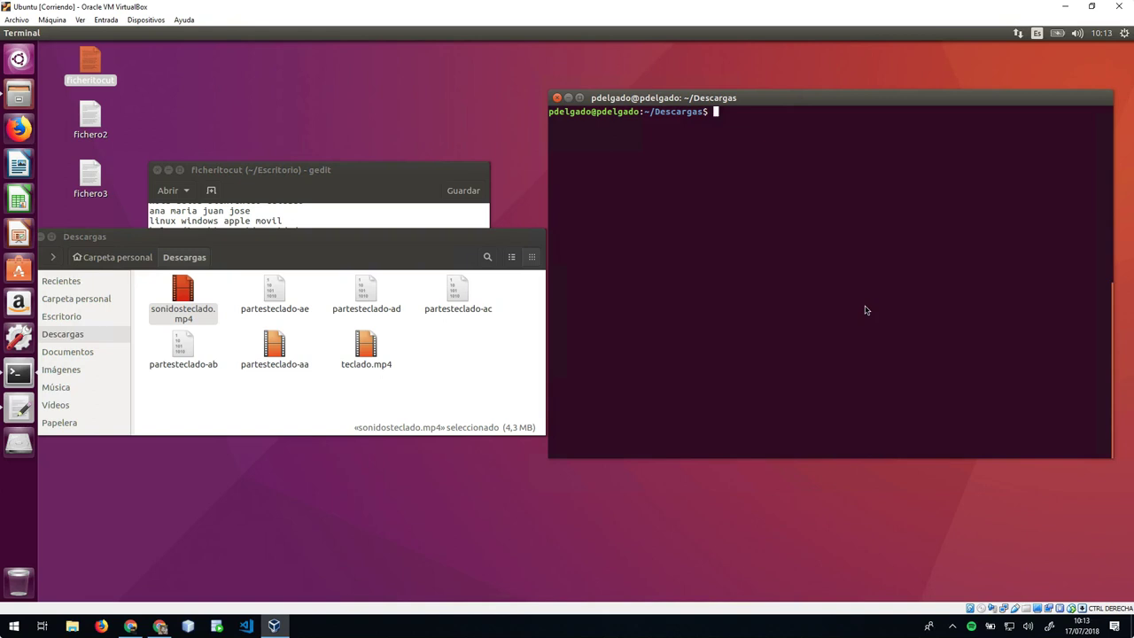
pyautogui.click(676, 240)
pyautogui.write('cd ../E')
pyautogui.press('Tab')
pyautogui.press('Return')
pyautogui.write('clear')
pyautogui.press('Return')
# Display the last lines of ficheritocut with tail and no options.
pyautogui.write('tail ficheri')
pyautogui.press('Tab')
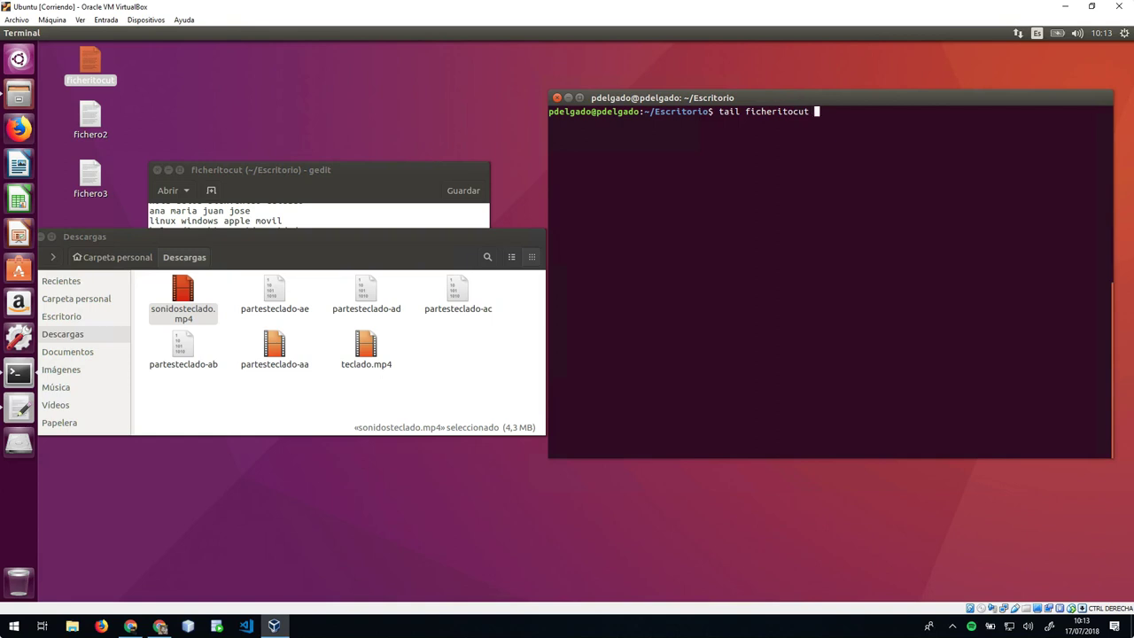
pyautogui.press('Return')
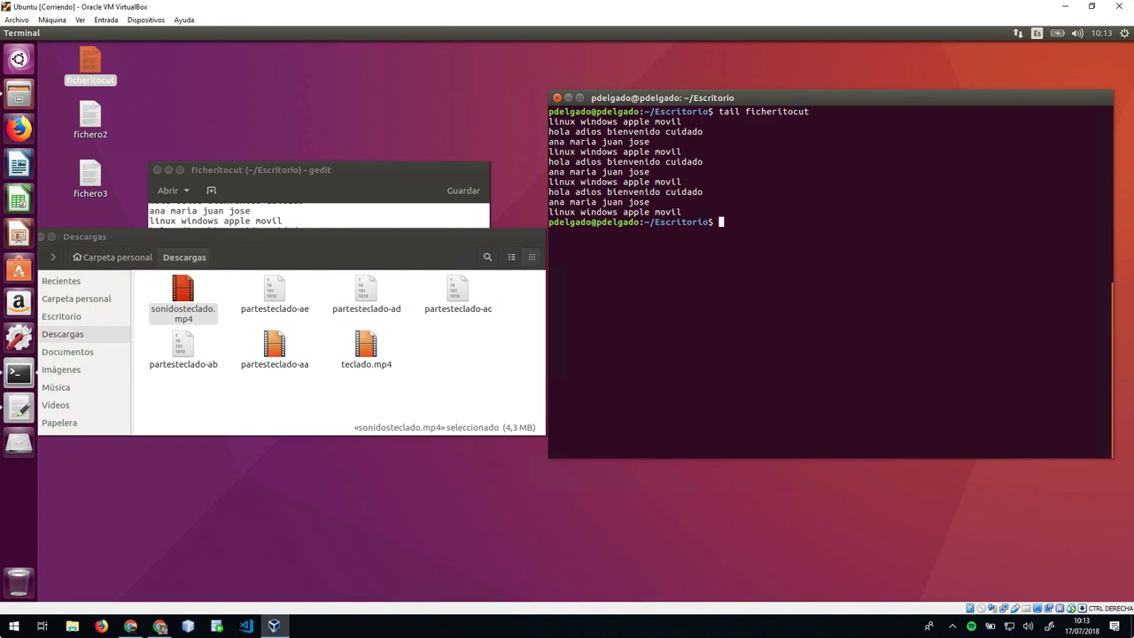
# Display only the last two lines with tail -n 2 ficheritocut, and clear the terminal.
pyautogui.press('Up')
pyautogui.press('Left')
pyautogui.press('Left')
pyautogui.press('Left')
pyautogui.press('Left')
pyautogui.press('Left')
pyautogui.press('Left')
pyautogui.press('Left')
pyautogui.press('Left')
pyautogui.press('Left')
pyautogui.press('Left')
pyautogui.press('Left')
pyautogui.press('Left')
pyautogui.press('Left')
pyautogui.write('-n 2')
pyautogui.press('Return')
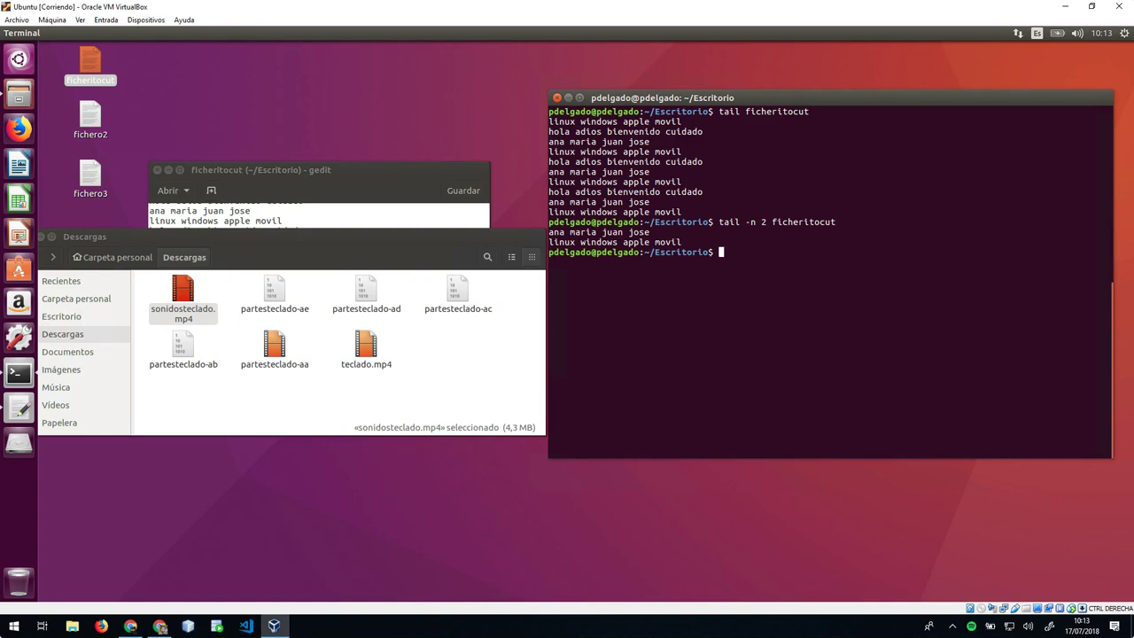
pyautogui.write('clear')
pyautogui.press('Return')
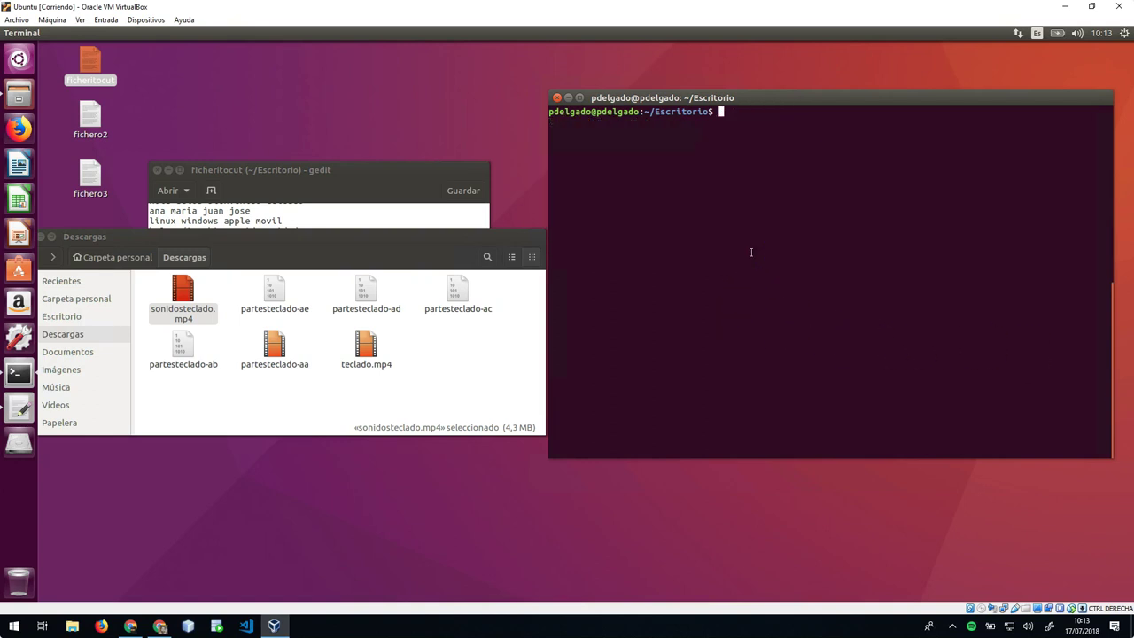
# Count the lines, words and bytes of ficheritocut in the terminal with wc and no options.
pyautogui.click(494, 240)
pyautogui.click(809, 246)
pyautogui.write('wc')
pyautogui.write('ficheri')
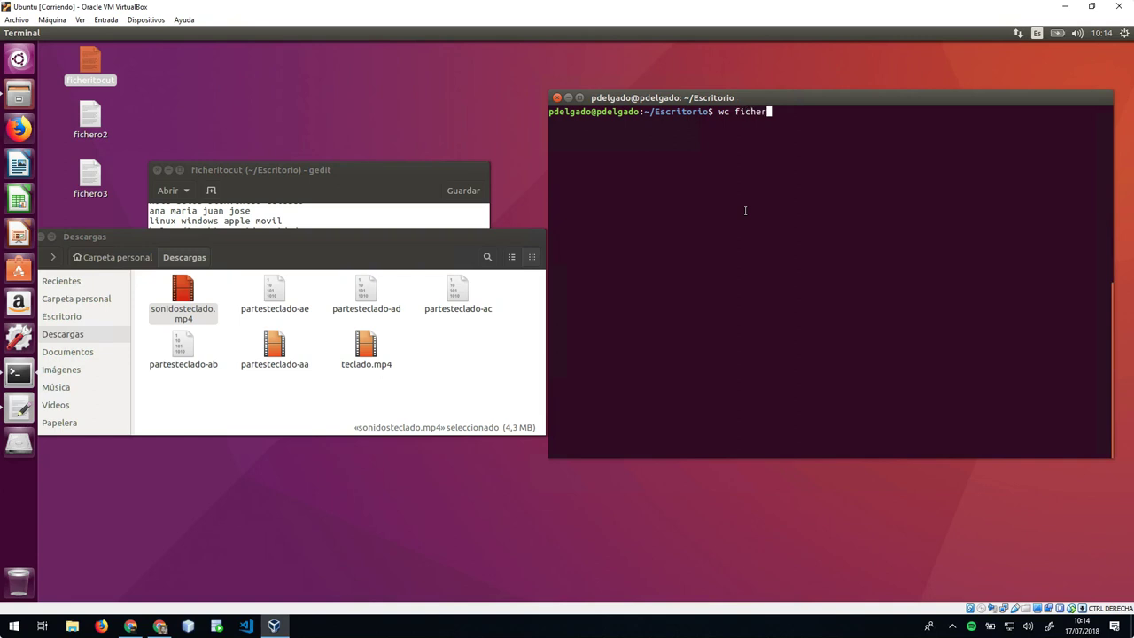
pyautogui.press('Tab')
pyautogui.press('Return')
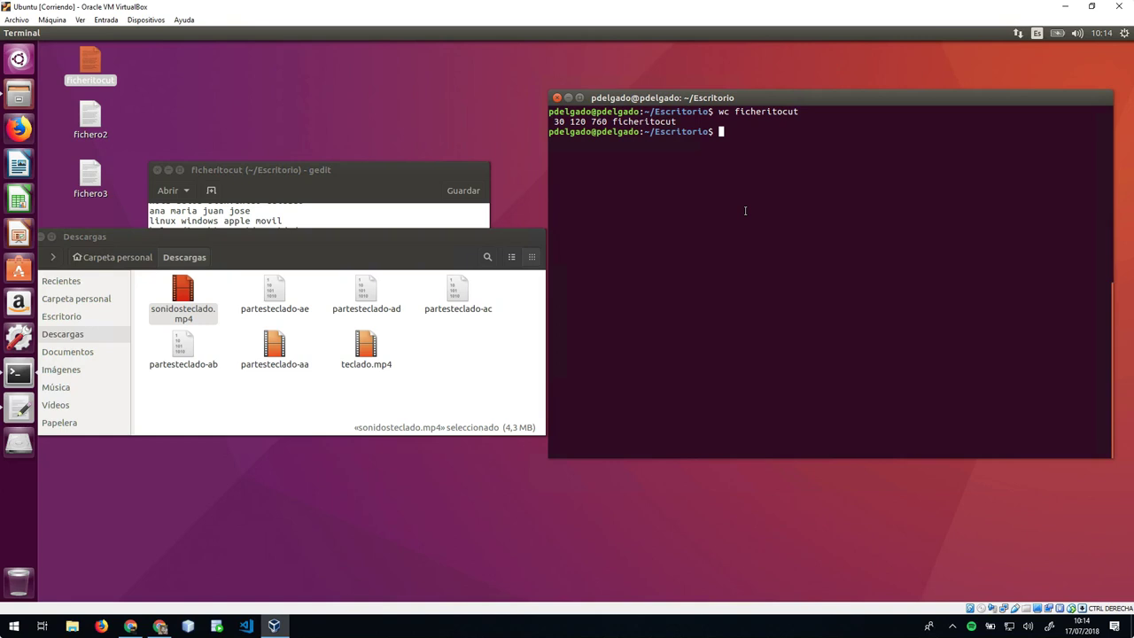
# Count only the lines of the file by running wc -l ficheritocut.
pyautogui.press('Up')
pyautogui.press('Left')
pyautogui.press('Left')
pyautogui.press('Left')
pyautogui.press('Left')
pyautogui.press('Left')
pyautogui.press('Left')
pyautogui.press('Left')
pyautogui.press('Left')
pyautogui.press('Left')
pyautogui.press('Left')
pyautogui.press('Left')
pyautogui.press('Left')
pyautogui.write('-l')
pyautogui.press('Return')
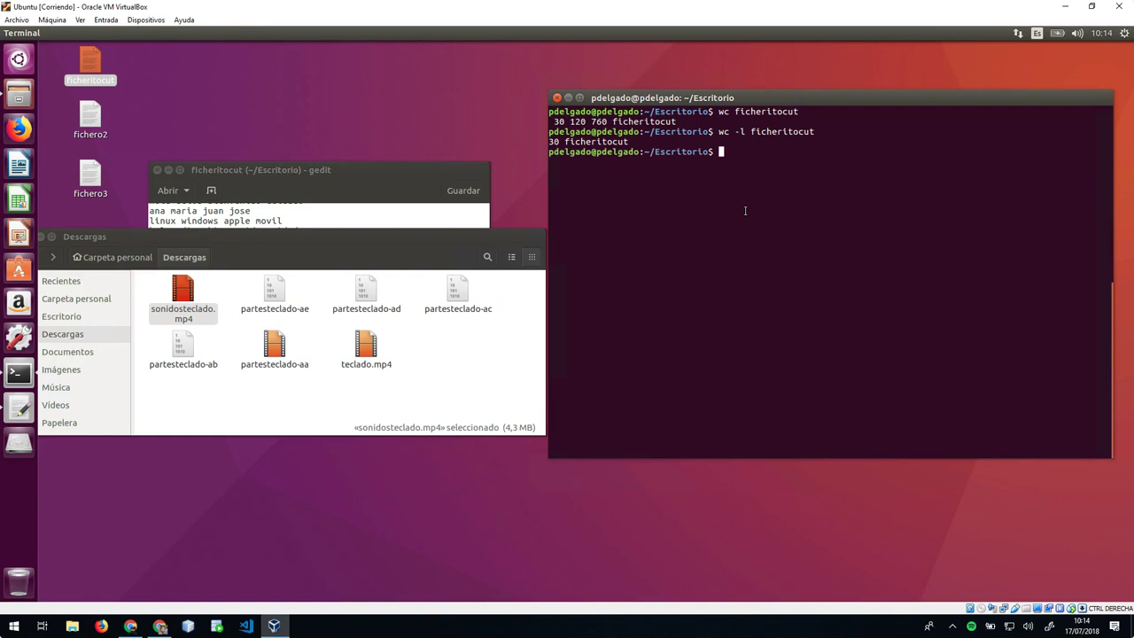
# Count only the words of the file by running wc -w ficheritocut.
pyautogui.press('Up')
pyautogui.press('Left')
pyautogui.press('Left')
pyautogui.press('Left')
pyautogui.press('Left')
pyautogui.press('Left')
pyautogui.press('Left')
pyautogui.press('Left')
pyautogui.press('Left')
pyautogui.press('Left')
pyautogui.press('Left')
pyautogui.press('Left')
pyautogui.press('Left')
pyautogui.press('Left')
pyautogui.press('BackSpace')
pyautogui.write('w')
pyautogui.press('Return')
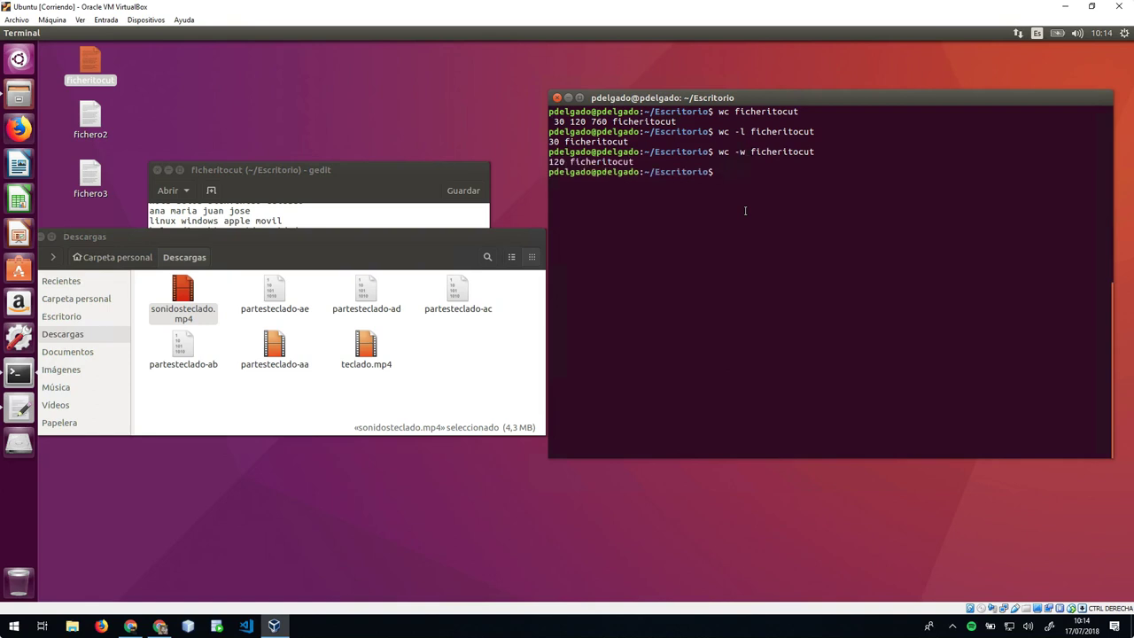
# Count only the bytes with wc -c ficheritocut, and briefly highlight the output line of the plain wc command for comparison.
pyautogui.press('Up')
pyautogui.press('Left')
pyautogui.press('Left')
pyautogui.press('Left')
pyautogui.press('Left')
pyautogui.press('Left')
pyautogui.press('Left')
pyautogui.press('Left')
pyautogui.press('Left')
pyautogui.press('Left')
pyautogui.press('Left')
pyautogui.press('Left')
pyautogui.press('Left')
pyautogui.press('Left')
pyautogui.write('c')
pyautogui.press('Return')
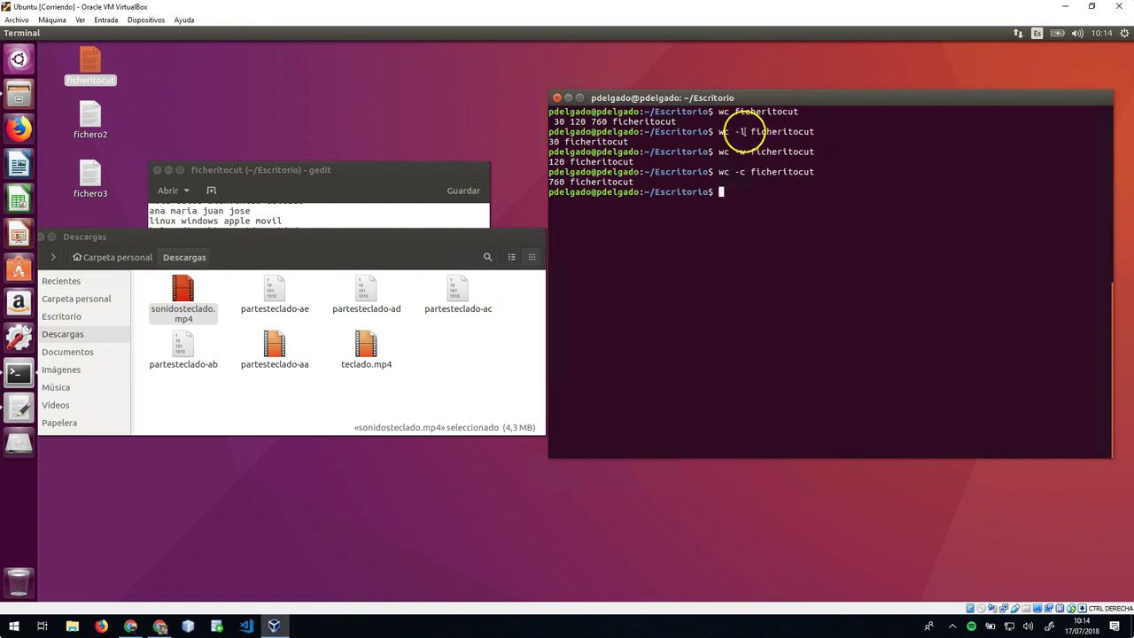
pyautogui.moveTo(553, 122); pyautogui.dragTo(677, 122)
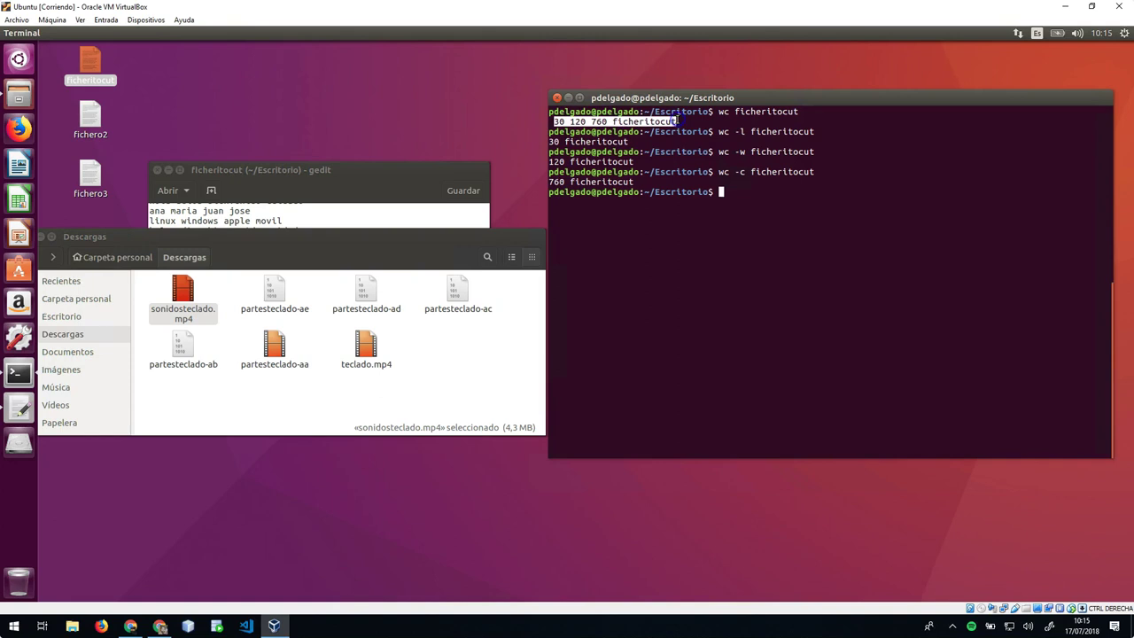
pyautogui.click(562, 121)
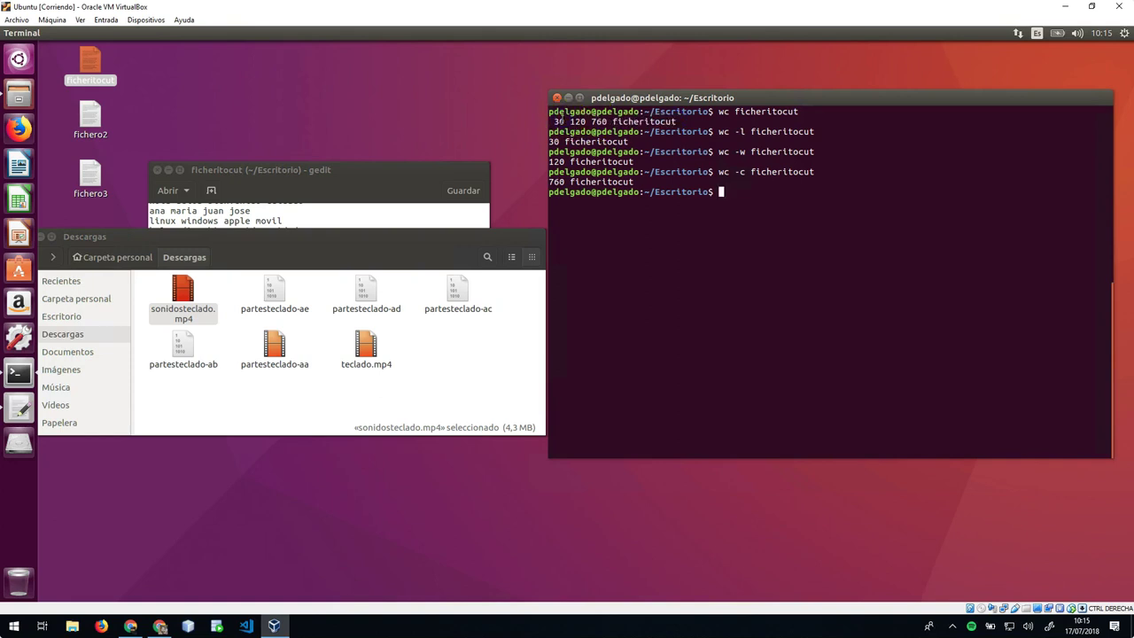